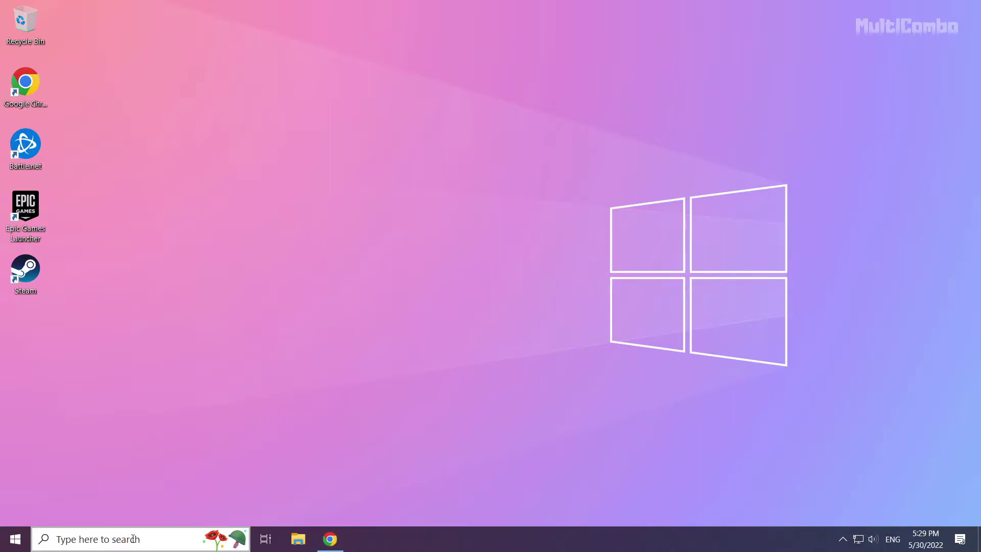
Step: Search Windows for 'device manager'
left_click(133, 539)
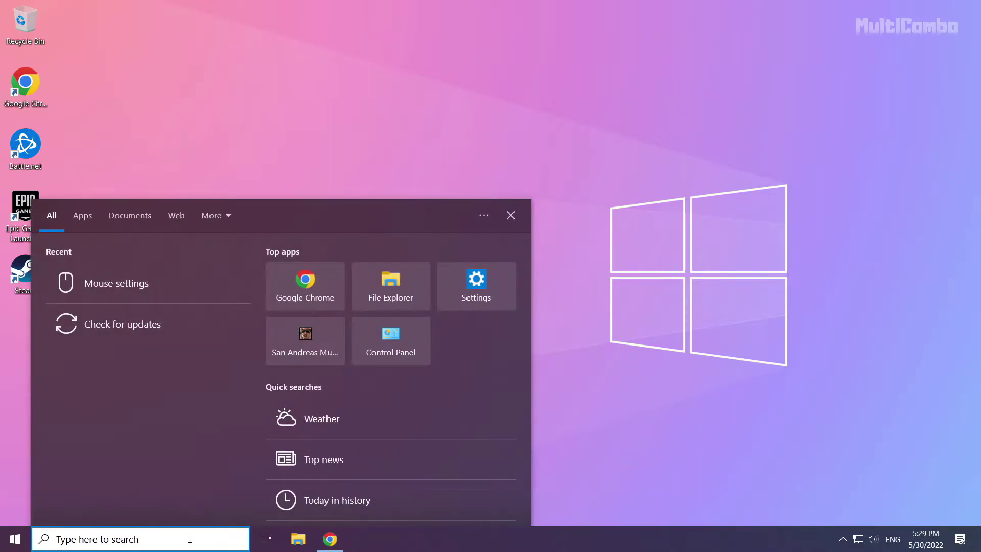
type("devic")
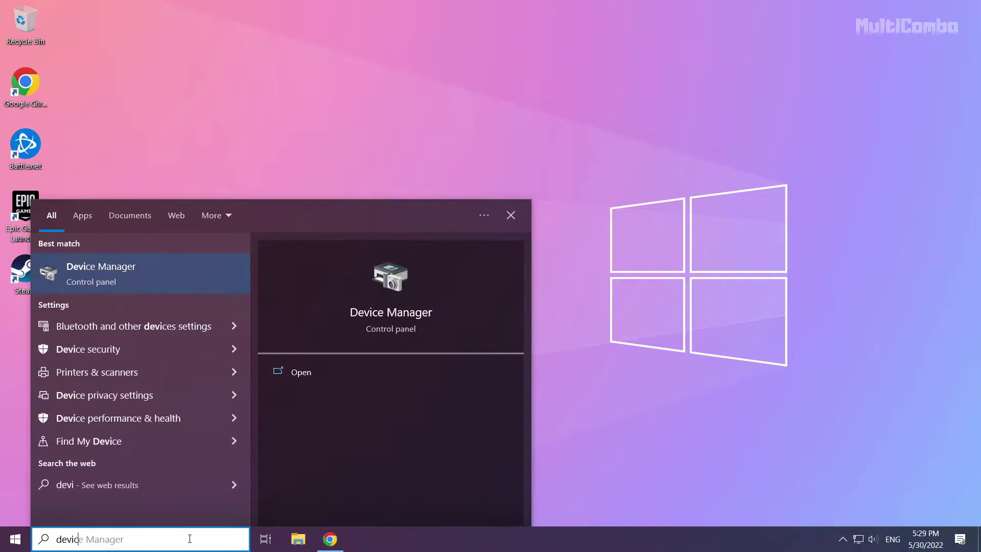
type("e manager")
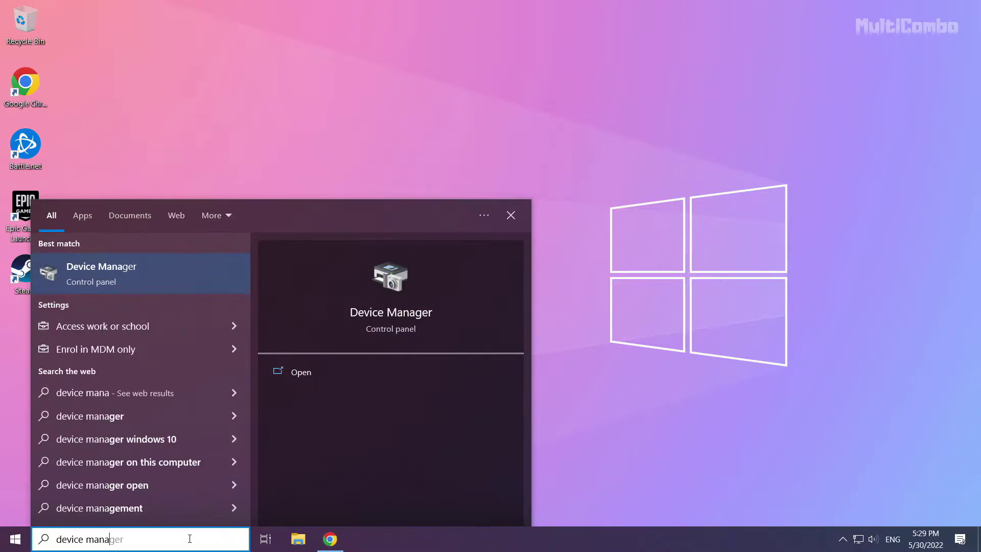
Step: Open Device Manager, expand Display adapters and select the NVIDIA GeForce GTX 1050 Ti
left_click(112, 272)
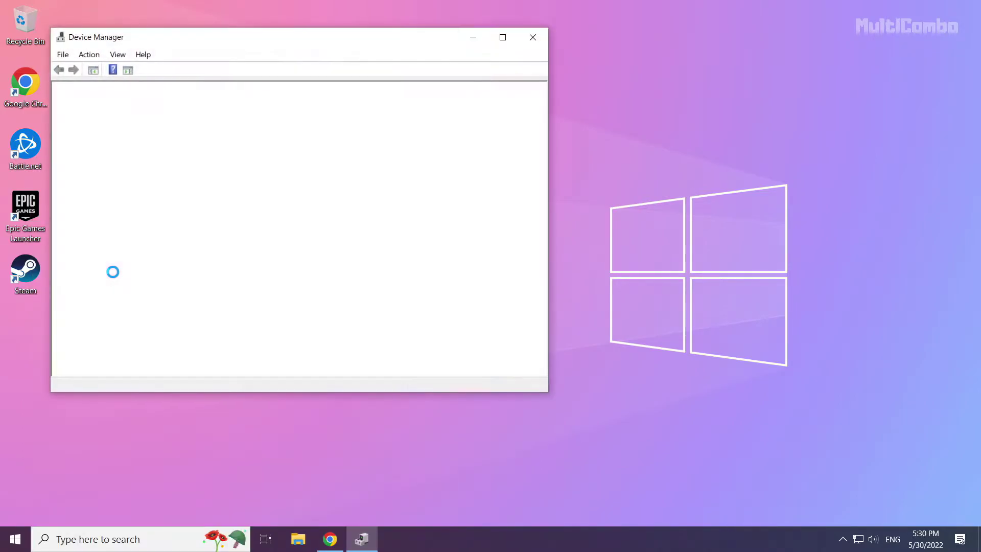
left_click_drag(225, 39, 416, 94)
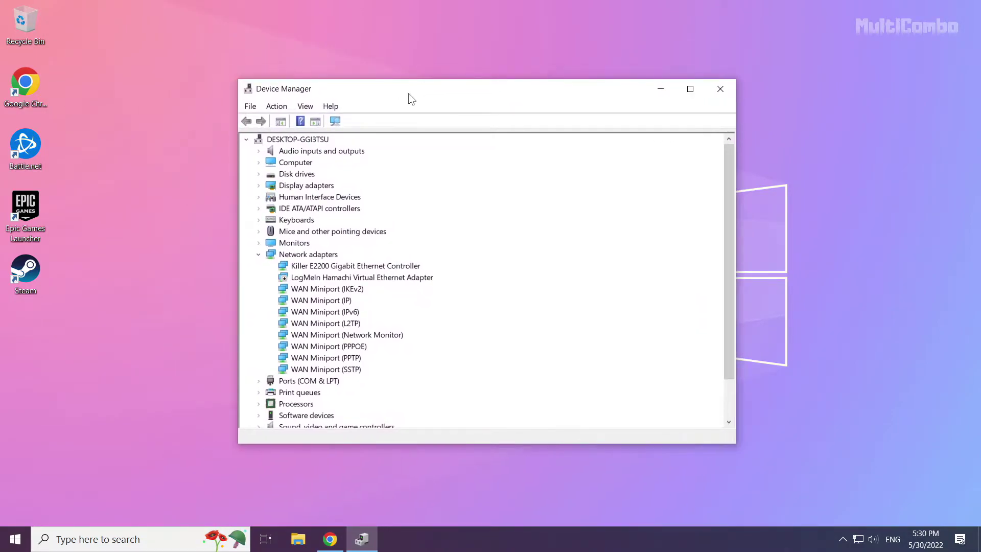
left_click(321, 186)
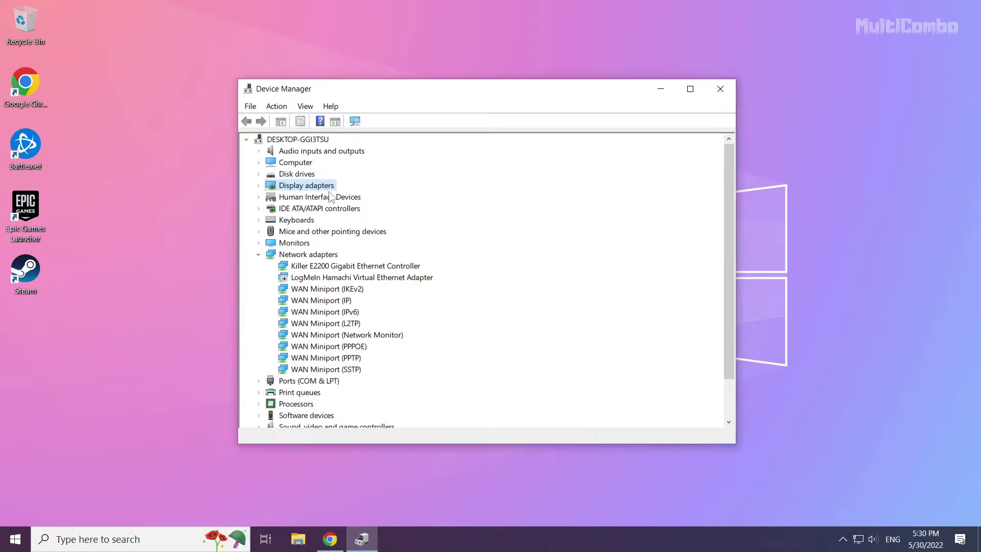
left_click(258, 186)
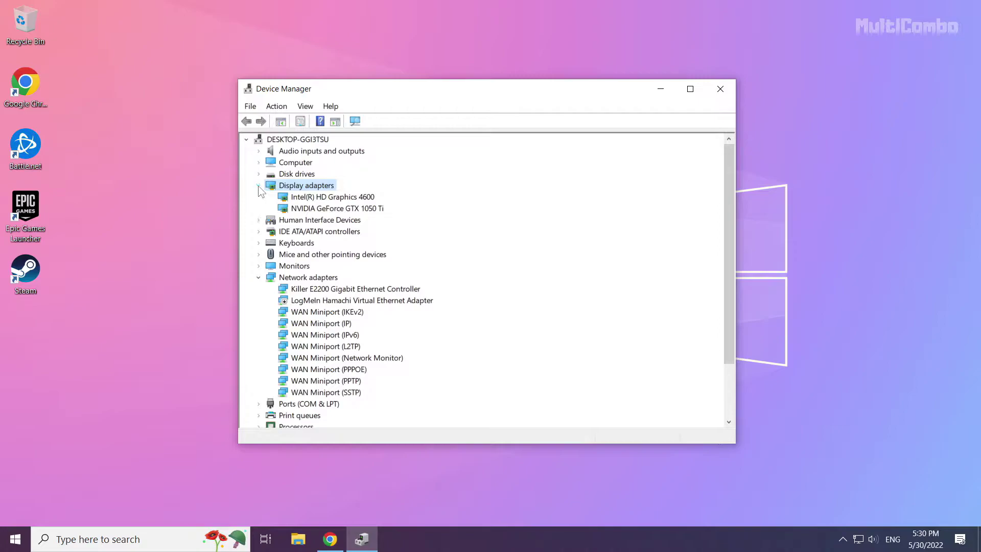
left_click(317, 209)
left_click(320, 198)
left_click(320, 209)
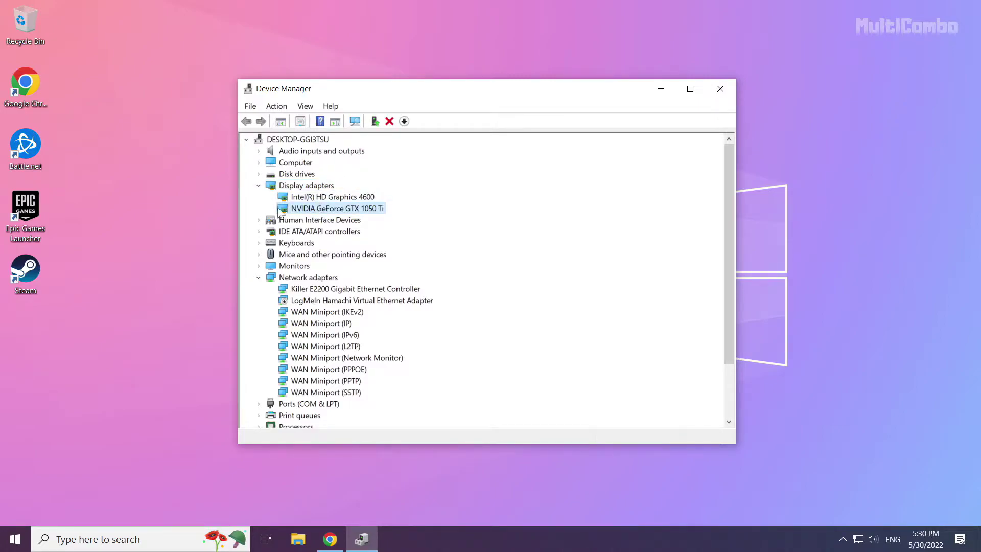
Step: Search automatically for a newer NVIDIA GeForce GTX 1050 Ti driver; the best one is already installed
right_click(321, 210)
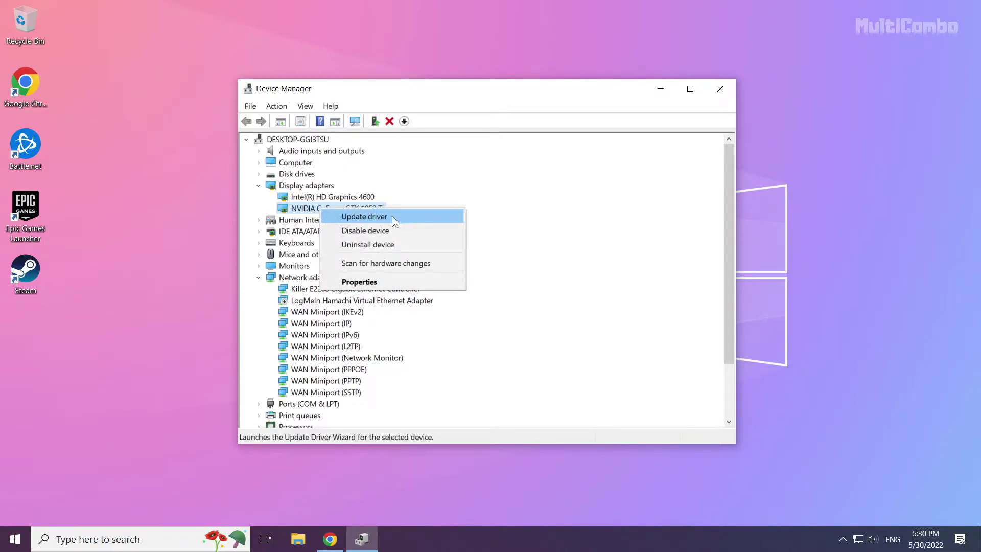
left_click(379, 217)
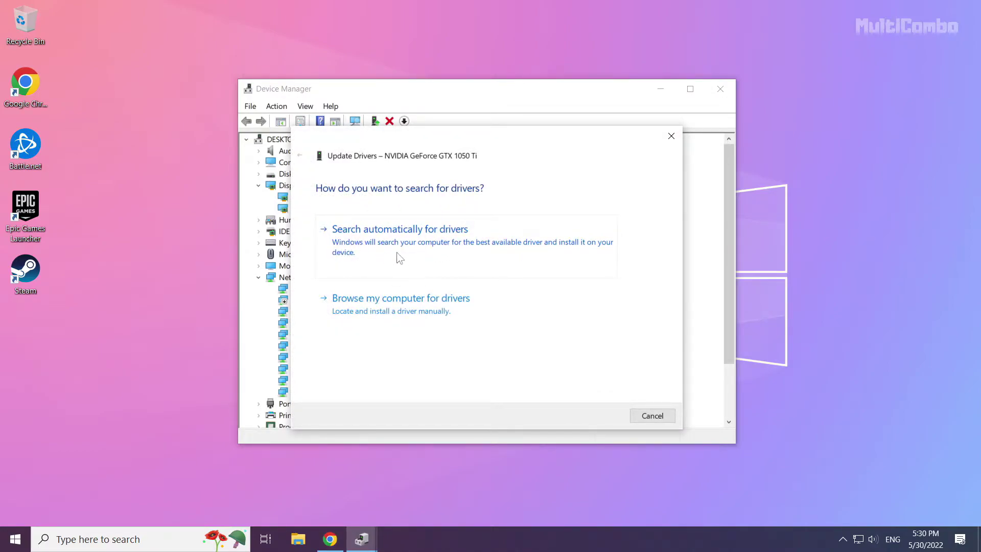
left_click(441, 261)
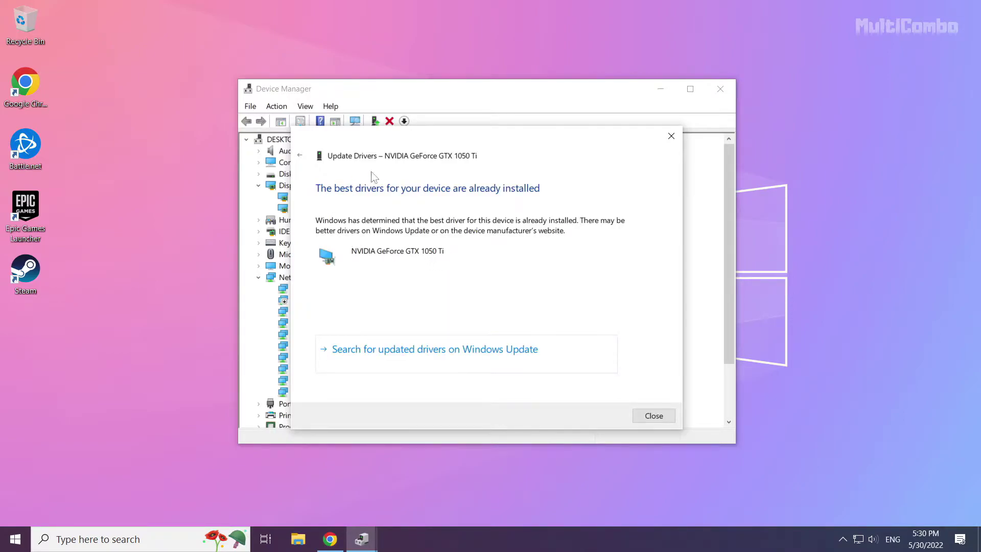
left_click(654, 416)
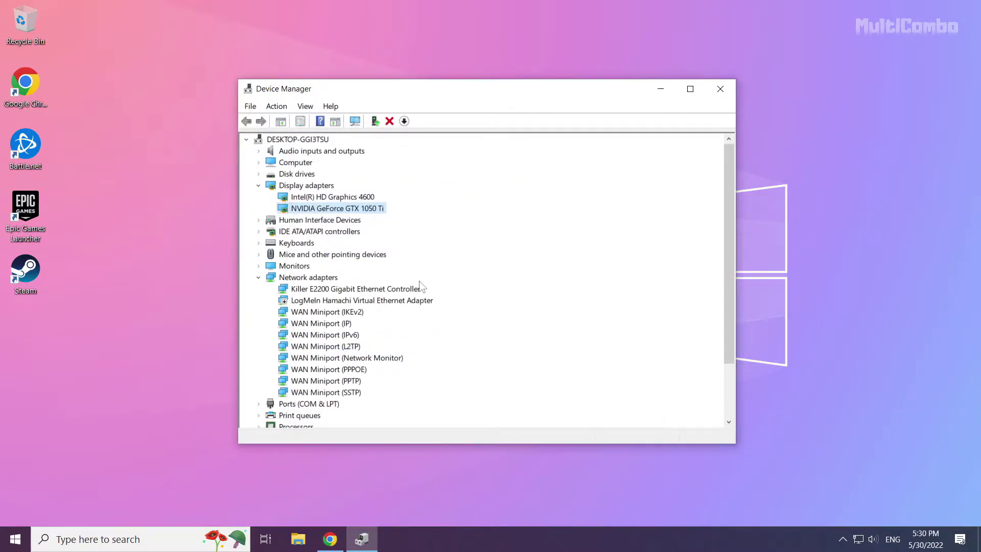
Step: Search automatically for a newer Intel(R) HD Graphics 4600 driver; the best one is already installed
left_click(307, 197)
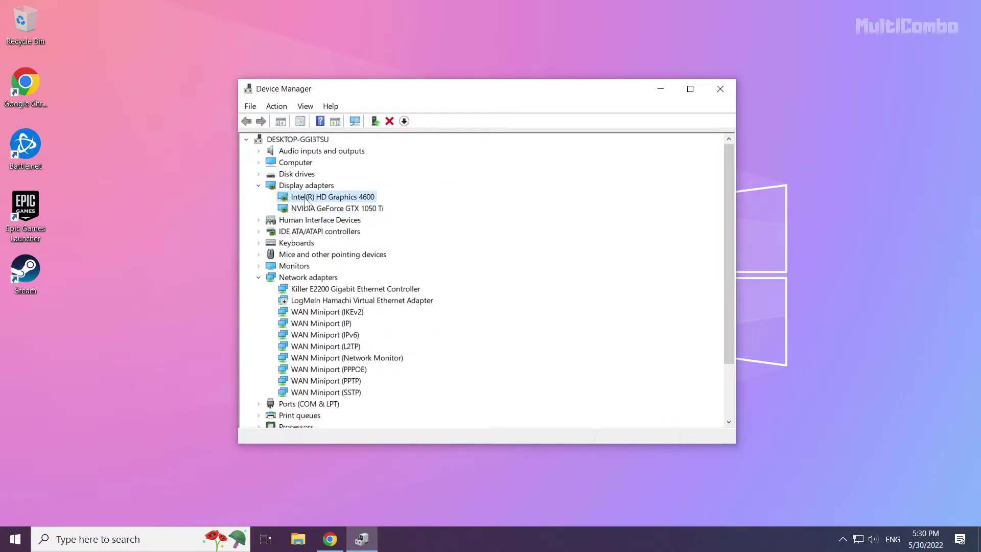
right_click(333, 200)
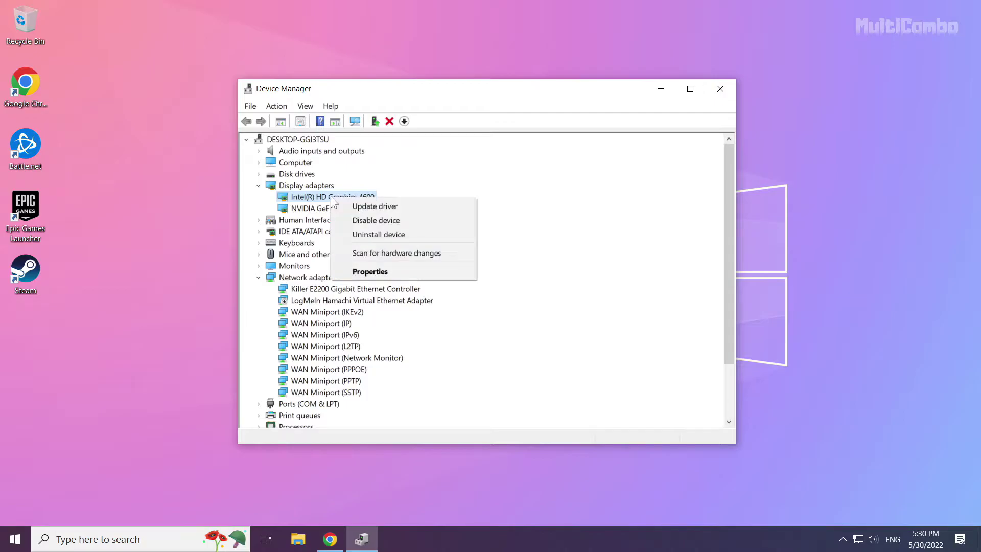
left_click(412, 208)
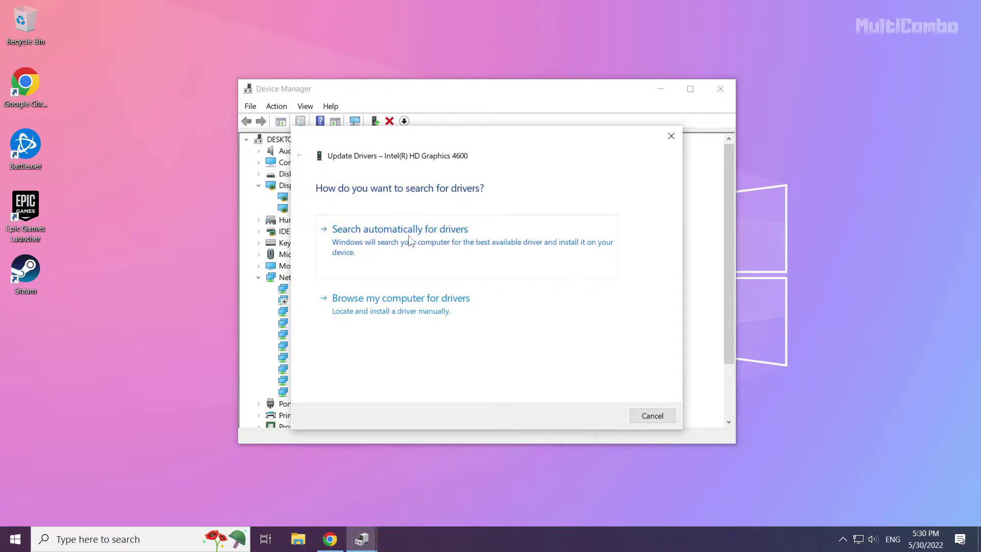
left_click(404, 259)
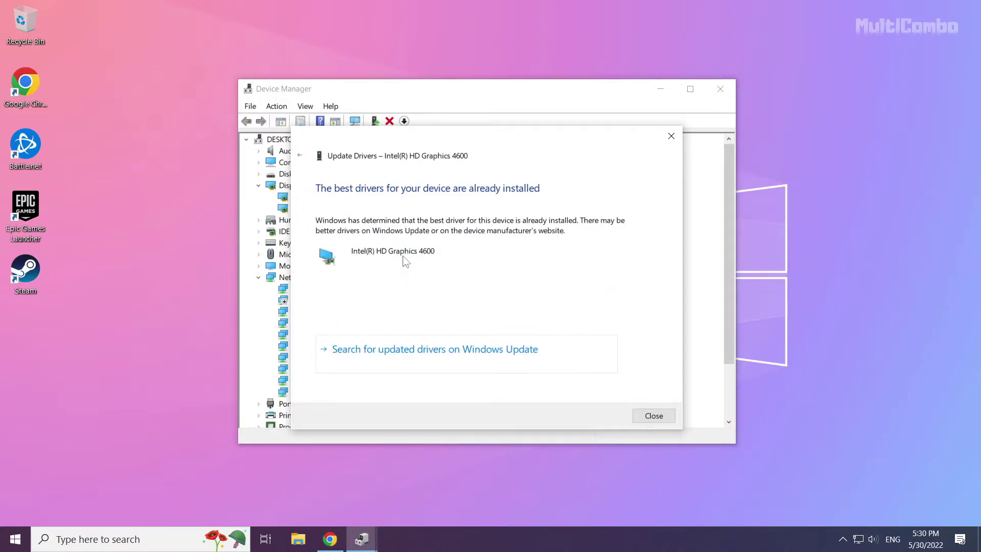
left_click(656, 416)
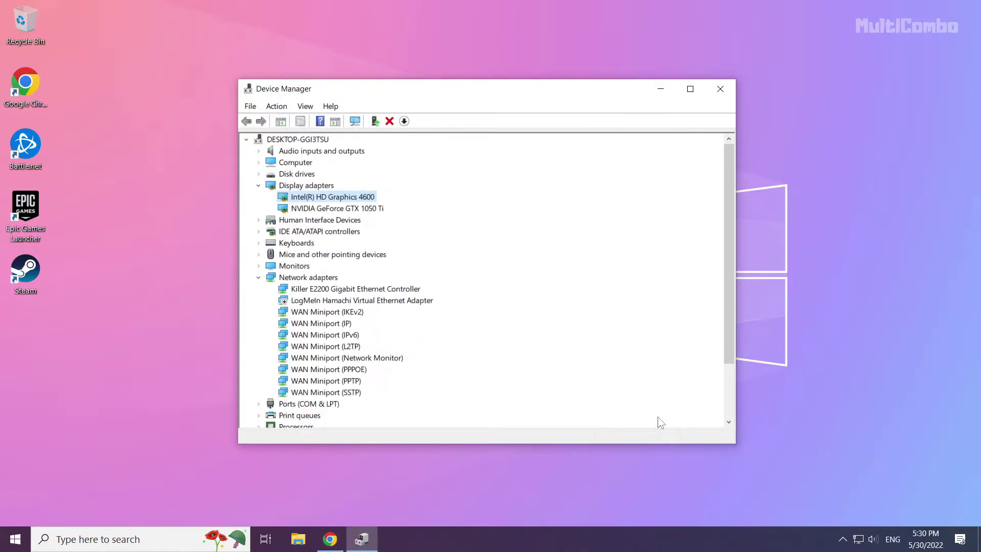
Step: Close Device Manager and open Check for updates by searching Windows for 'update'
left_click(721, 91)
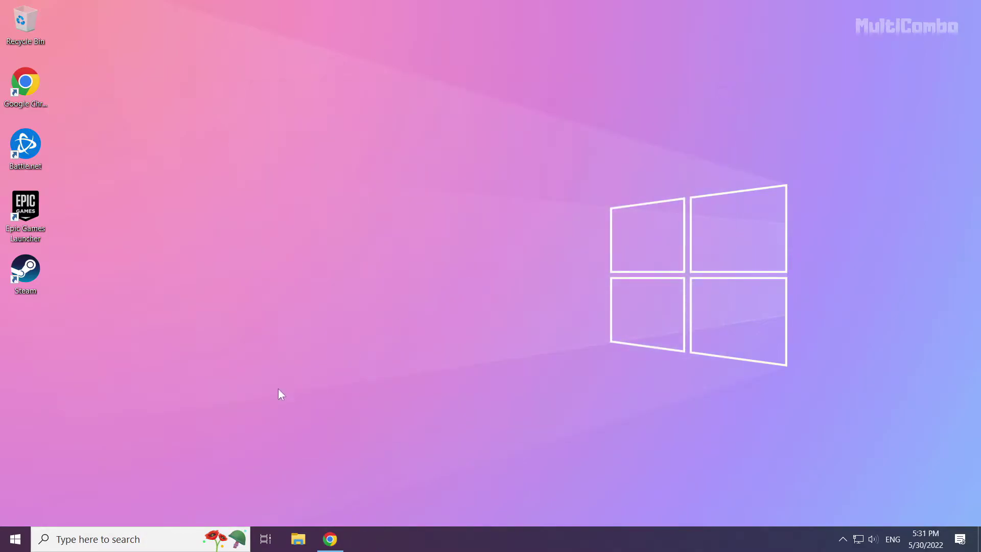
left_click(120, 540)
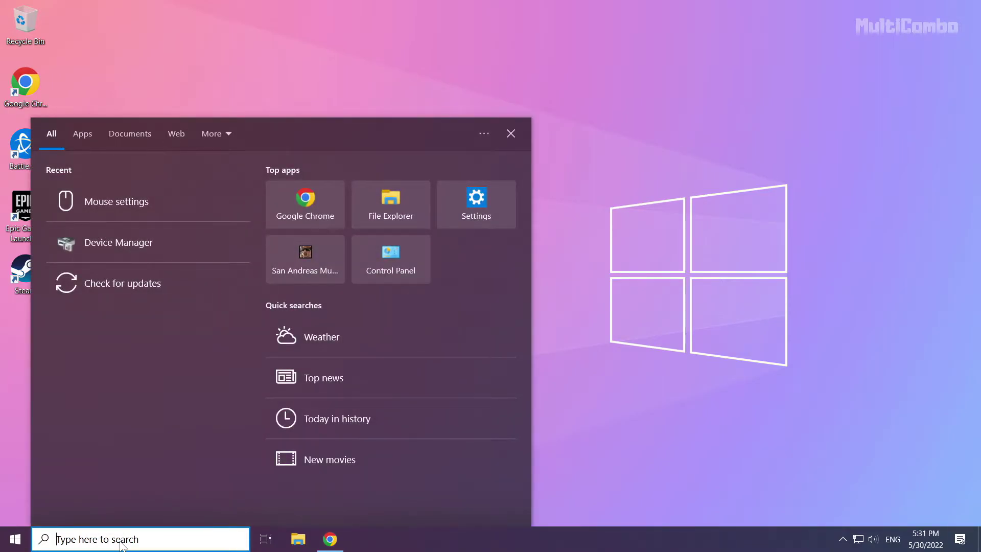
type("update")
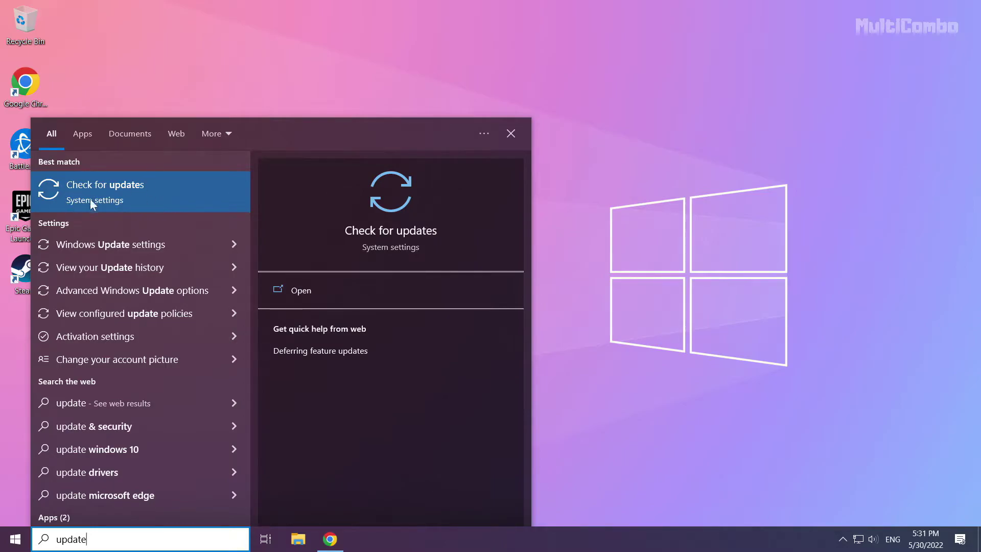
left_click(134, 190)
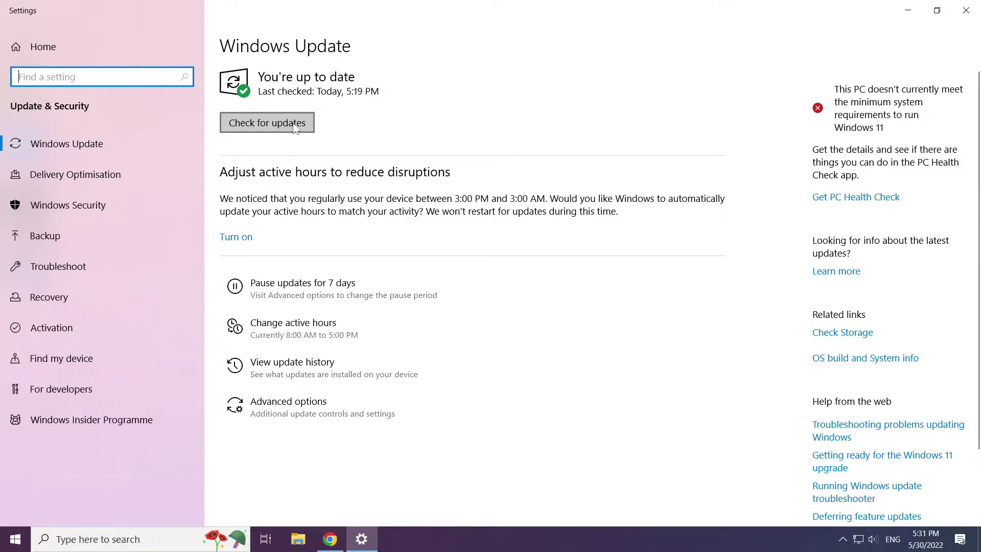
Step: Run a Windows Update check, which reports the PC up to date, then close Settings
left_click(270, 127)
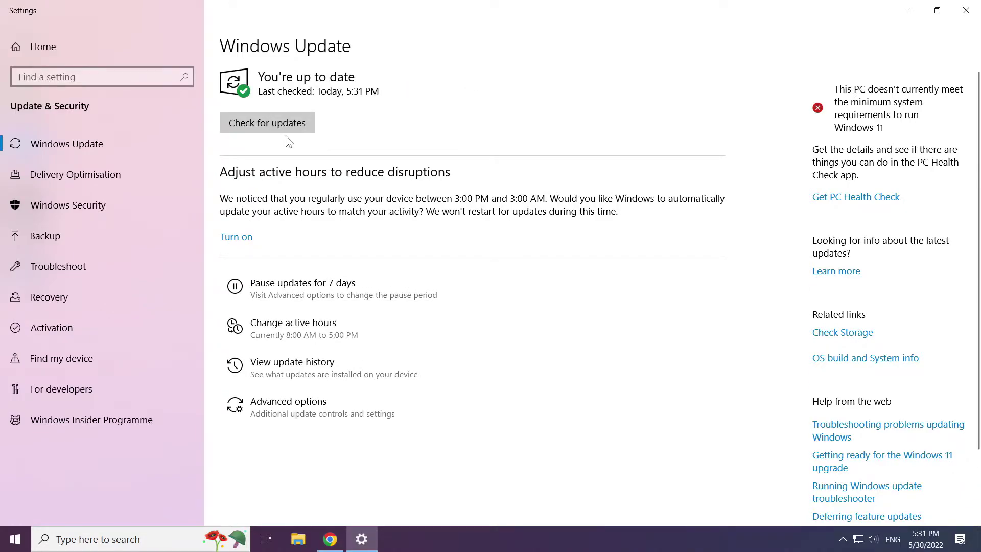
left_click(968, 13)
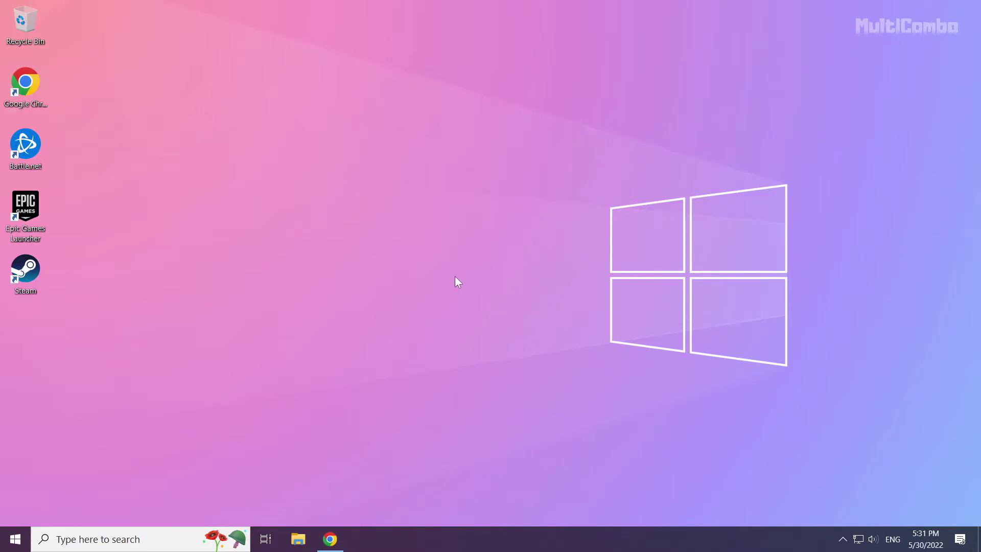
Step: Download dxwebsetup.exe from the DirectX End-User Runtime page in Chrome and run it
left_click(335, 543)
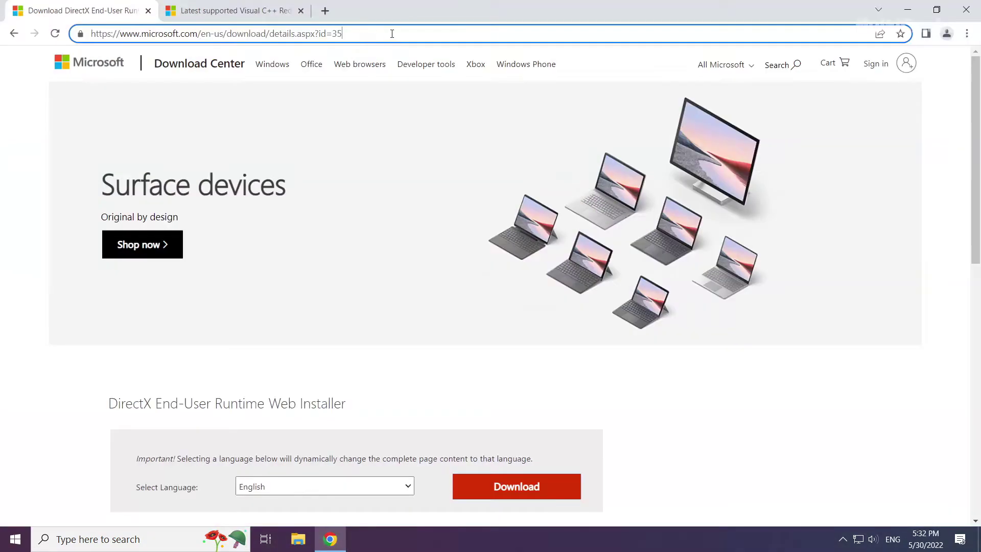
key("ctrl+shift+Left")
key("ctrl+shift+Left")
key("ctrl+shift+Left")
key("ctrl+shift+Left")
key("ctrl+shift+Left")
key("ctrl+shift+Left")
key("ctrl+shift+Right")
key("ctrl+shift+Right")
key("ctrl+shift+Right")
key("ctrl+shift+Right")
key("ctrl+shift+Right")
key("ctrl+shift+Right")
left_click(405, 373)
scroll(394, 372, "down", 1)
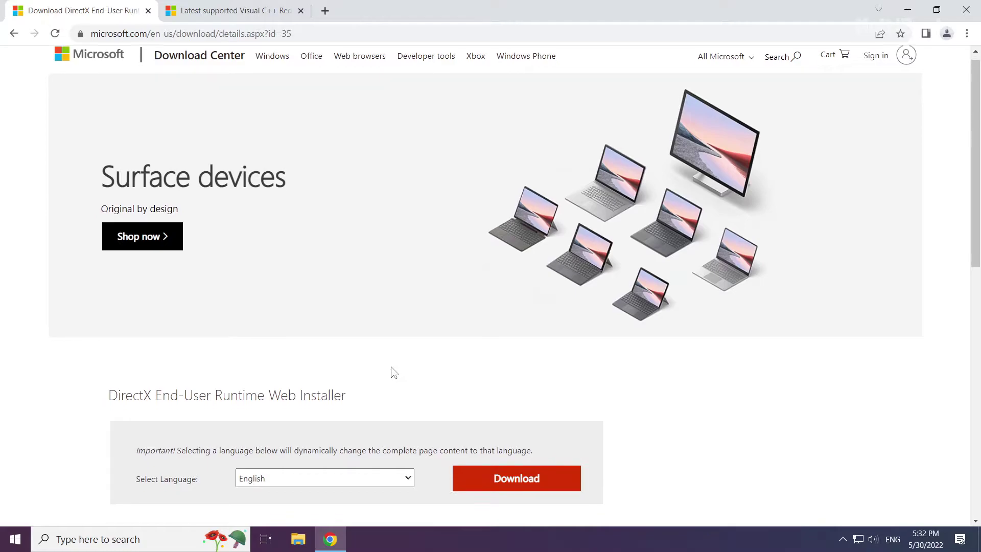
scroll(394, 372, "down", 2)
left_click_drag(348, 276, 101, 271)
left_click(92, 274)
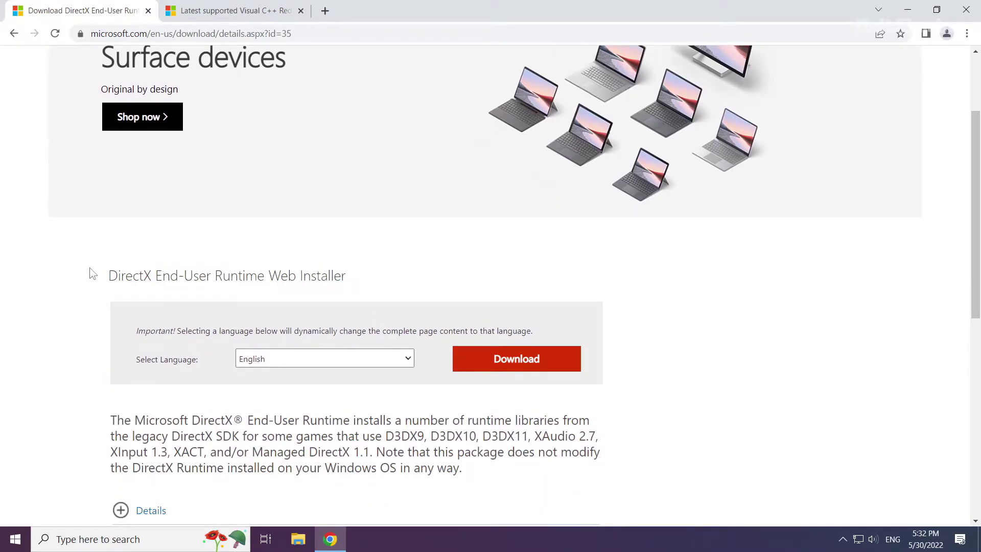
left_click(511, 364)
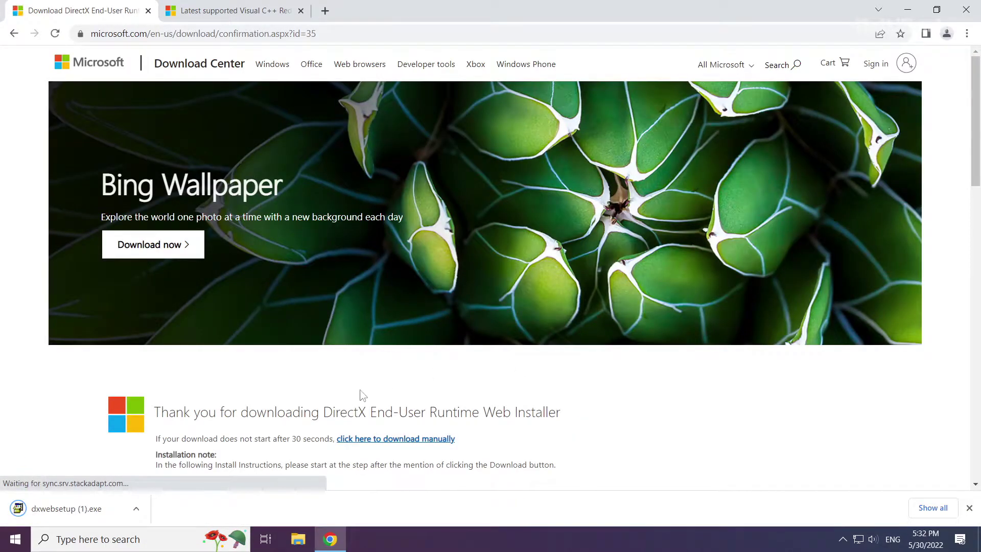
left_click(67, 506)
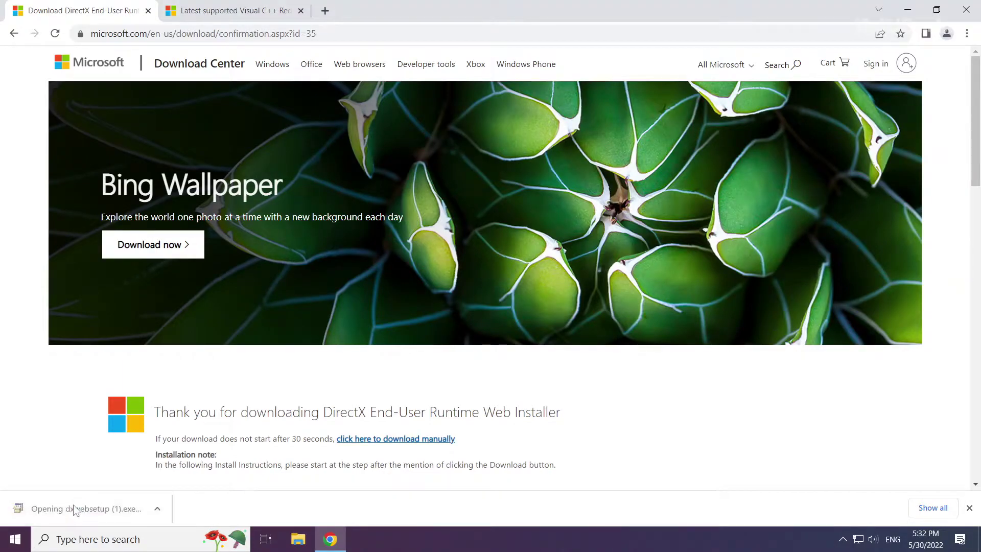
Step: Install the DirectX runtime, accepting the licence and declining the Bing Bar, then finish
left_click_drag(196, 47, 481, 171)
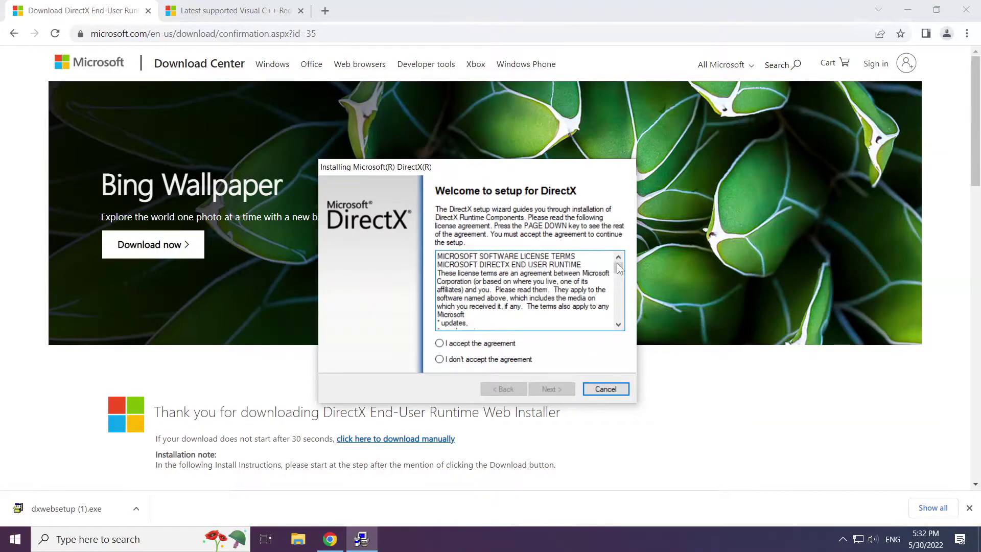
left_click_drag(619, 268, 620, 322)
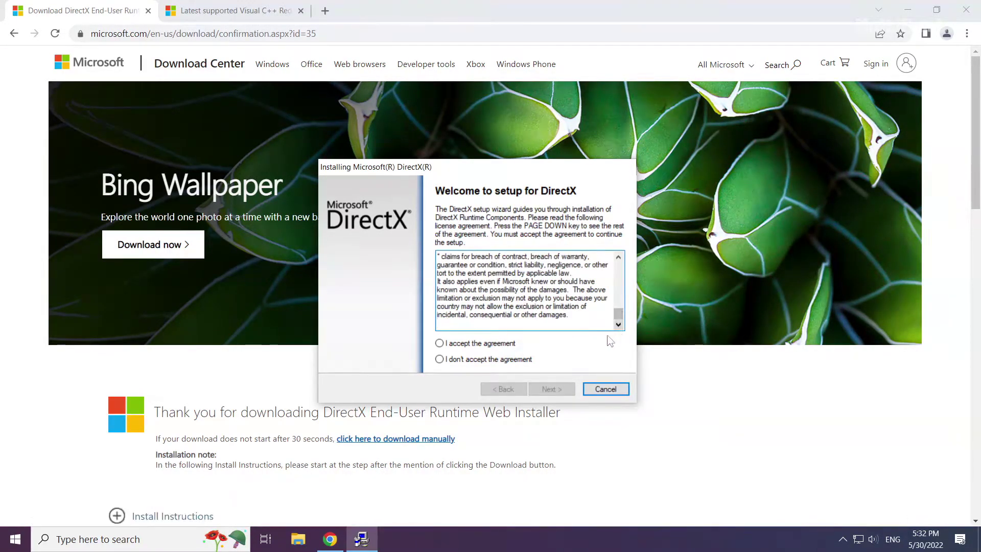
left_click(440, 344)
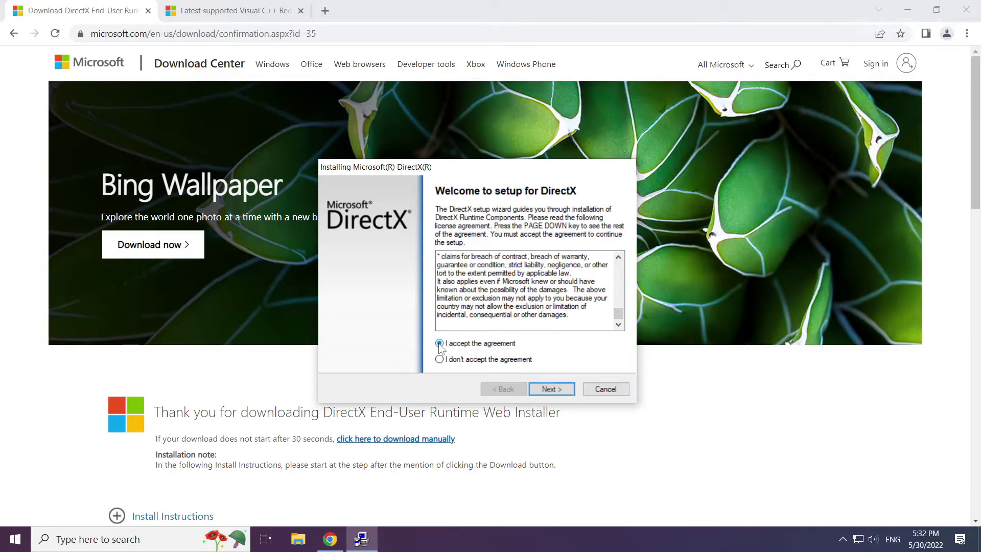
left_click(551, 389)
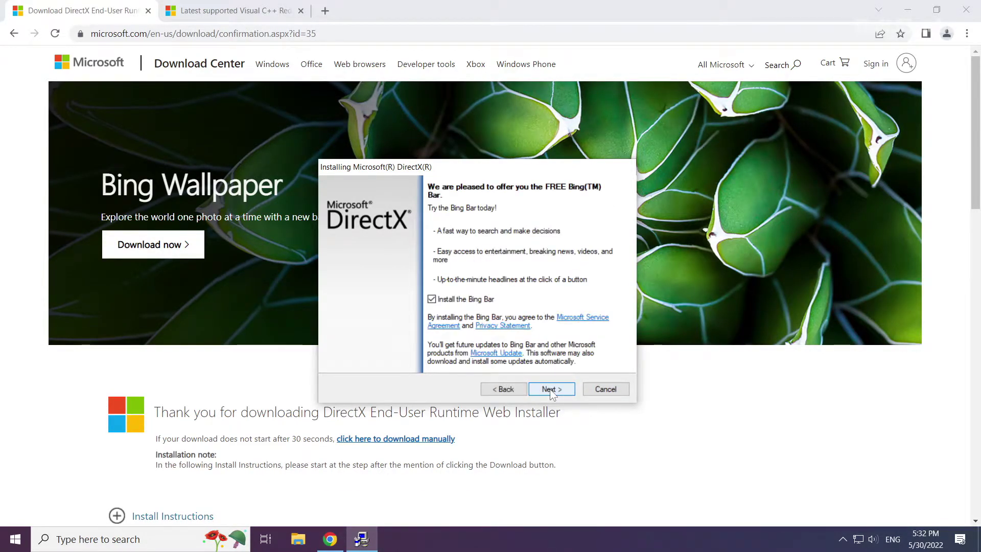
left_click(432, 299)
left_click(551, 388)
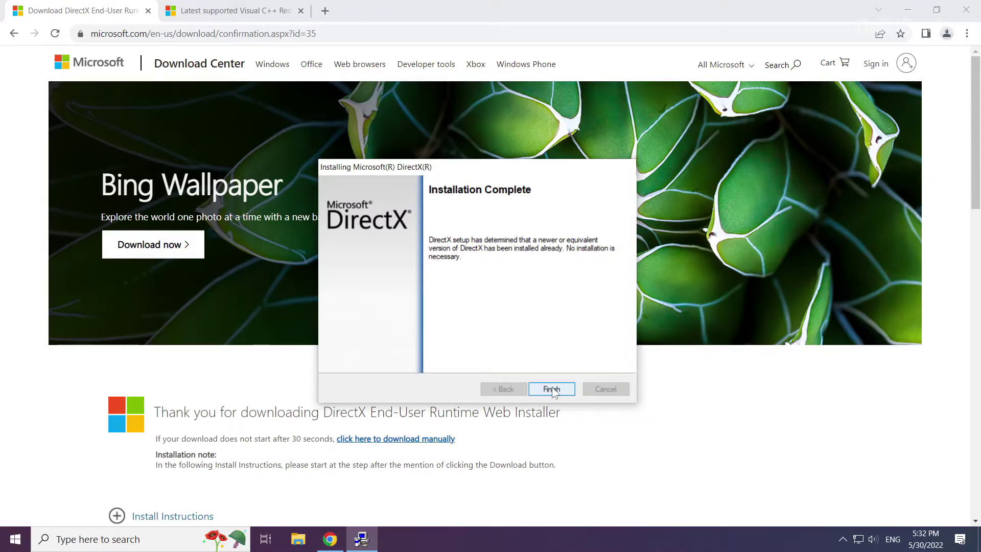
left_click(553, 389)
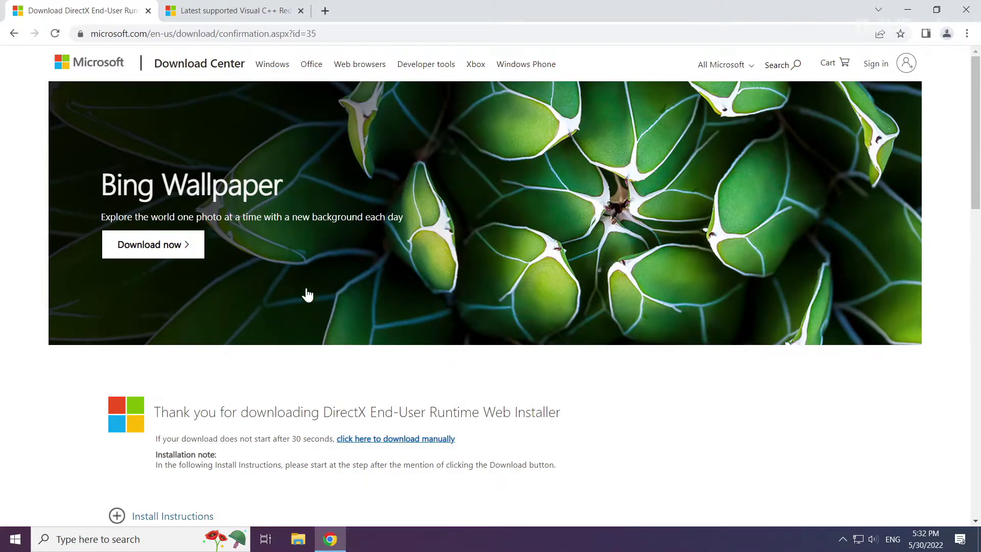
Step: Close the DirectX tab and review the Visual C++ Redistributable downloads page
left_click(148, 11)
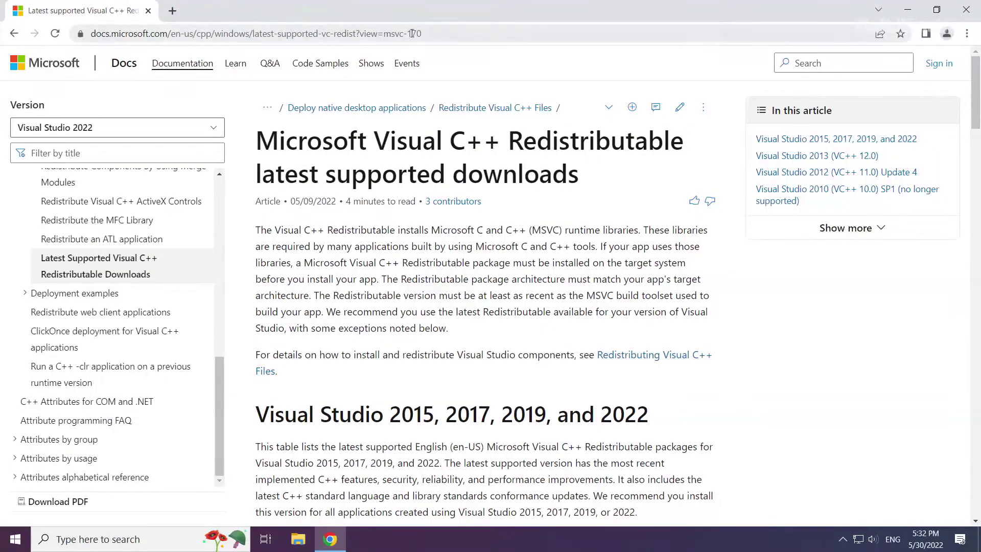
left_click(510, 34)
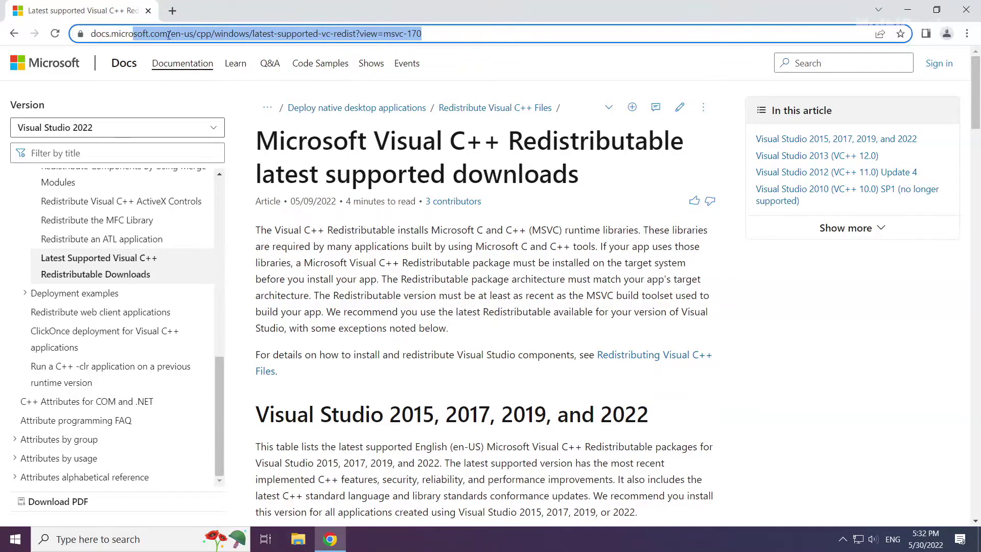
left_click(509, 30)
left_click(348, 104)
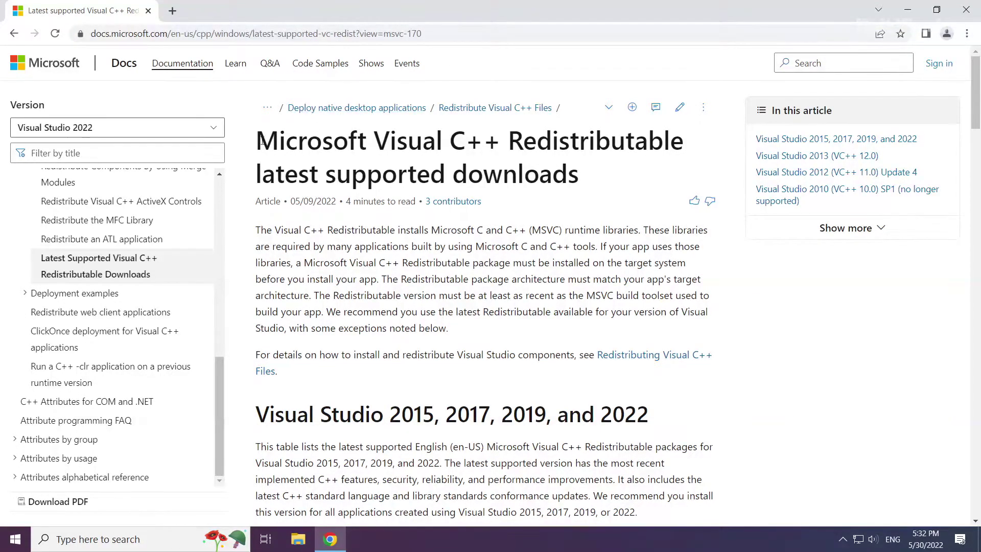
left_click_drag(256, 140, 500, 142)
left_click(500, 142)
left_click_drag(255, 414, 659, 416)
left_click(673, 416)
Step: Download the ARM64, X86 and X64 Visual C++ 2015–2022 redistributables
scroll(493, 401, "down", 4)
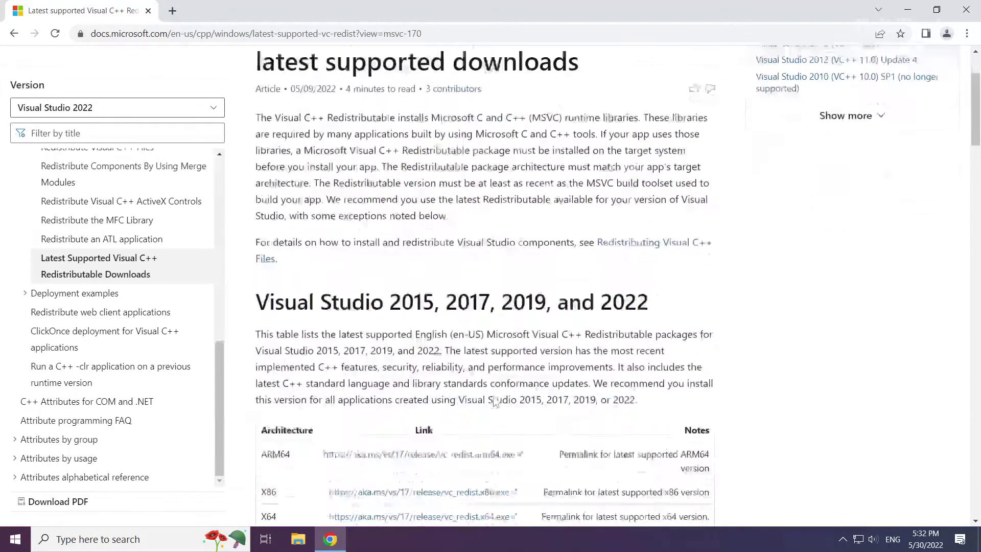
scroll(493, 395, "down", 1)
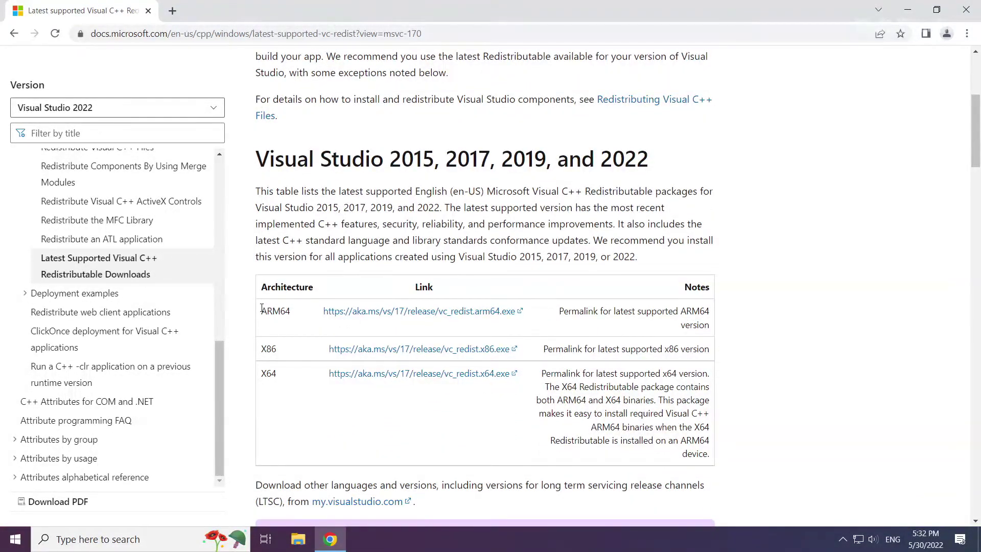
left_click_drag(261, 308, 552, 376)
left_click(391, 319)
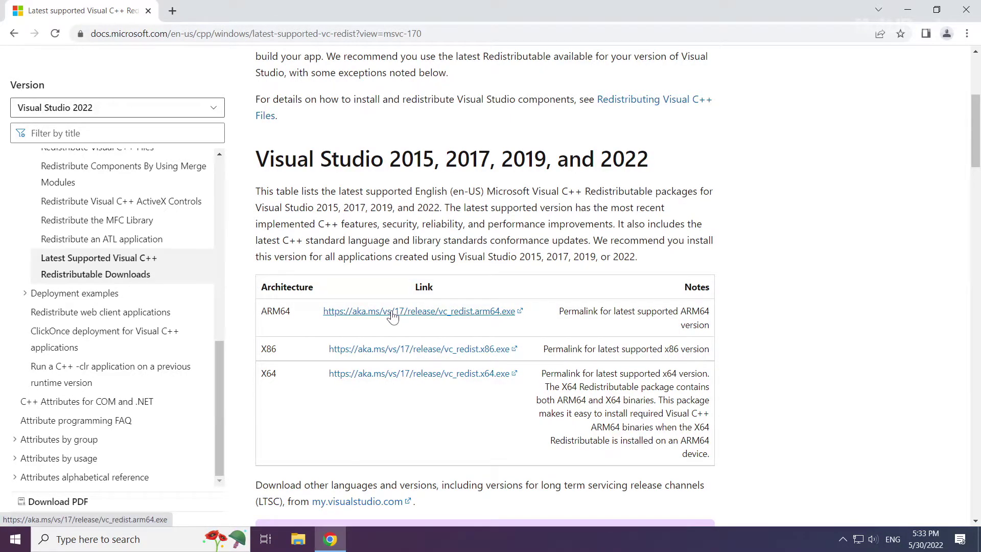
left_click(392, 314)
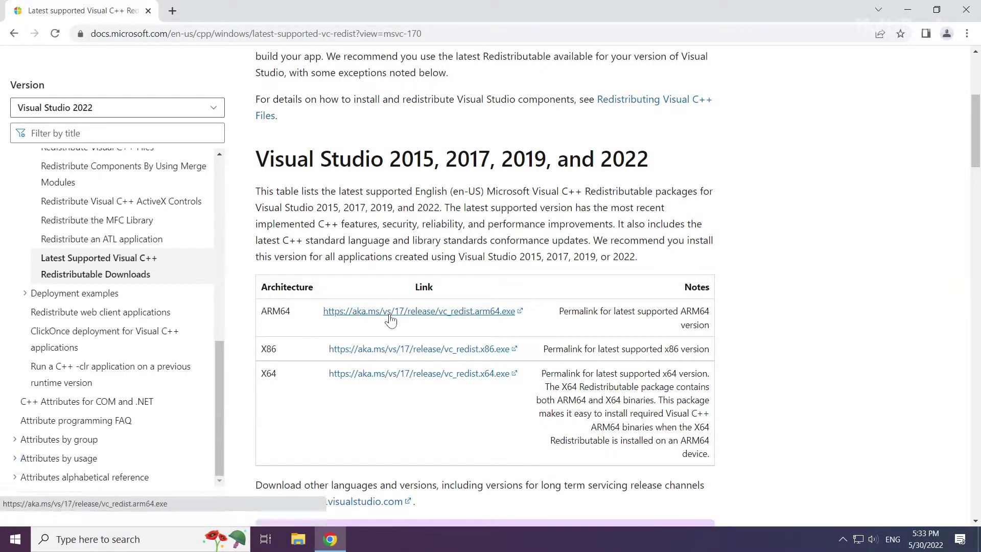
left_click(394, 352)
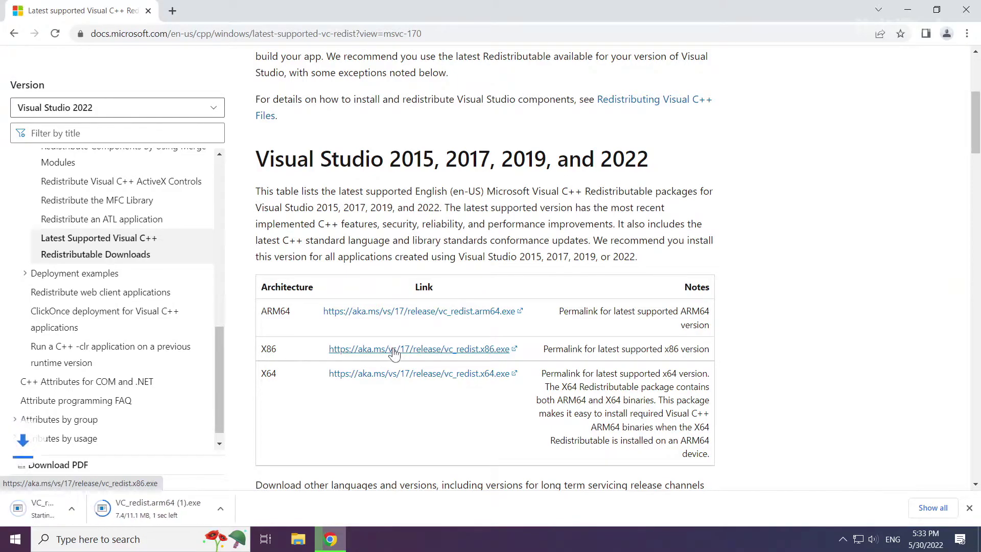
left_click(385, 378)
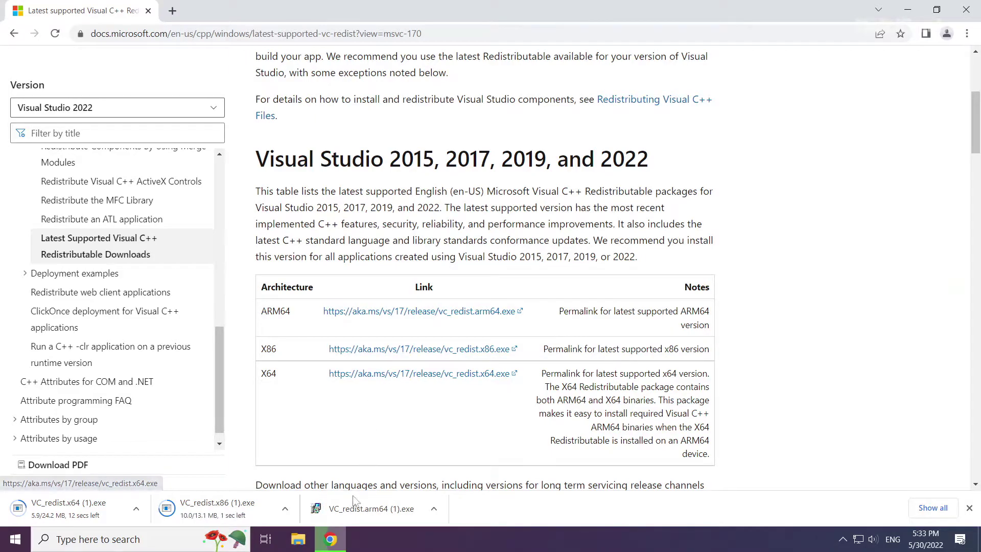
Step: Install the ARM64 Visual C++ redistributable after agreeing to its licence terms
left_click(381, 511)
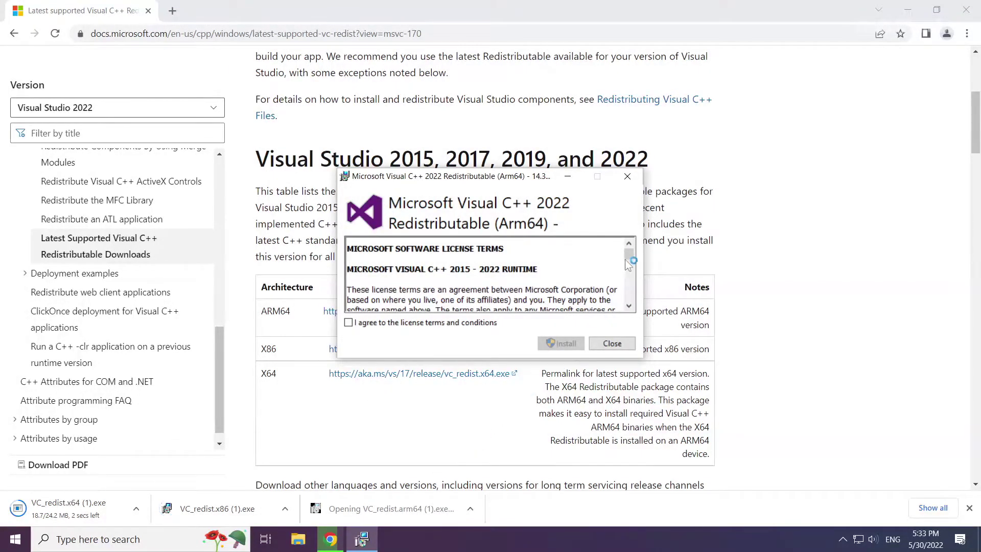
left_click_drag(629, 254, 629, 309)
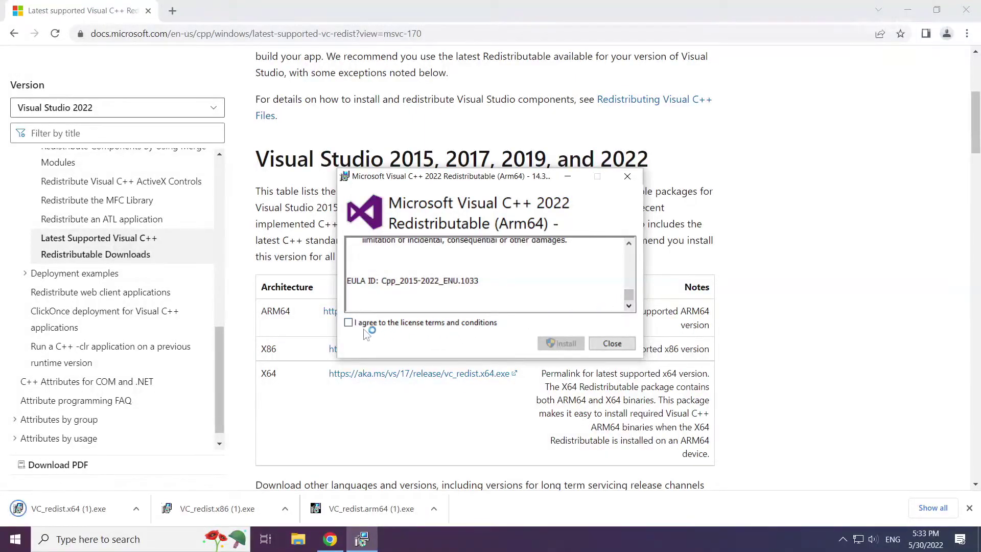
left_click(349, 322)
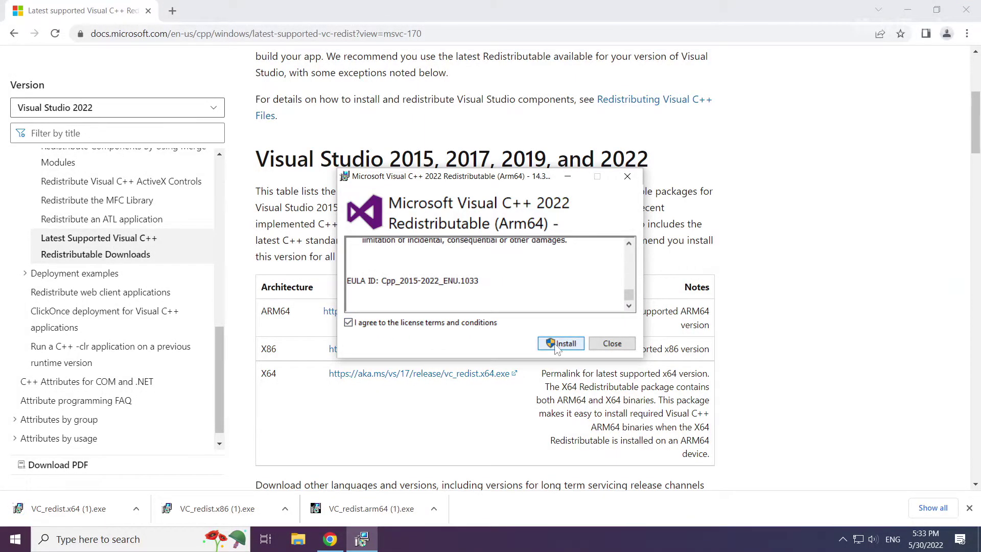
left_click(557, 350)
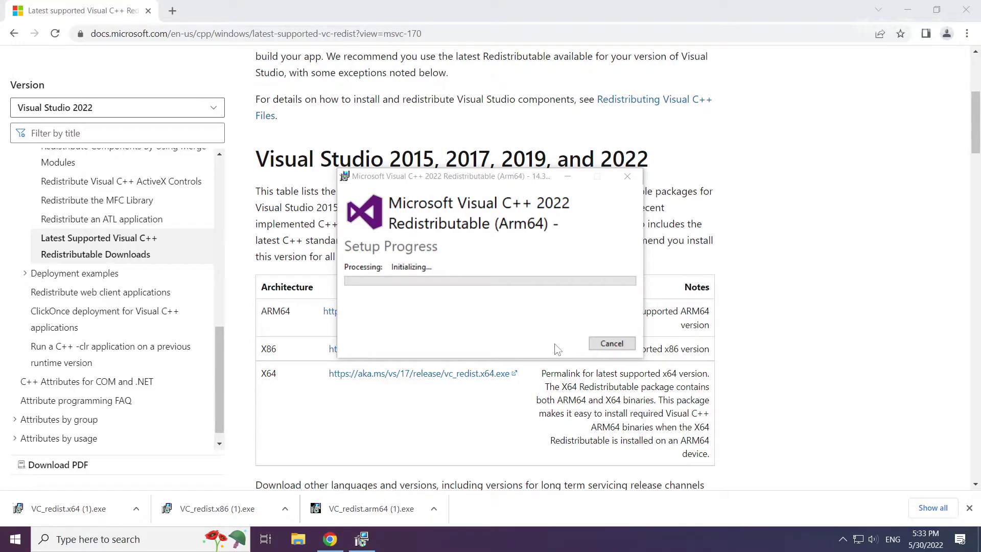
Step: Install the x86 Visual C++ redistributable and close its Setup Successful window without restarting
left_click(224, 509)
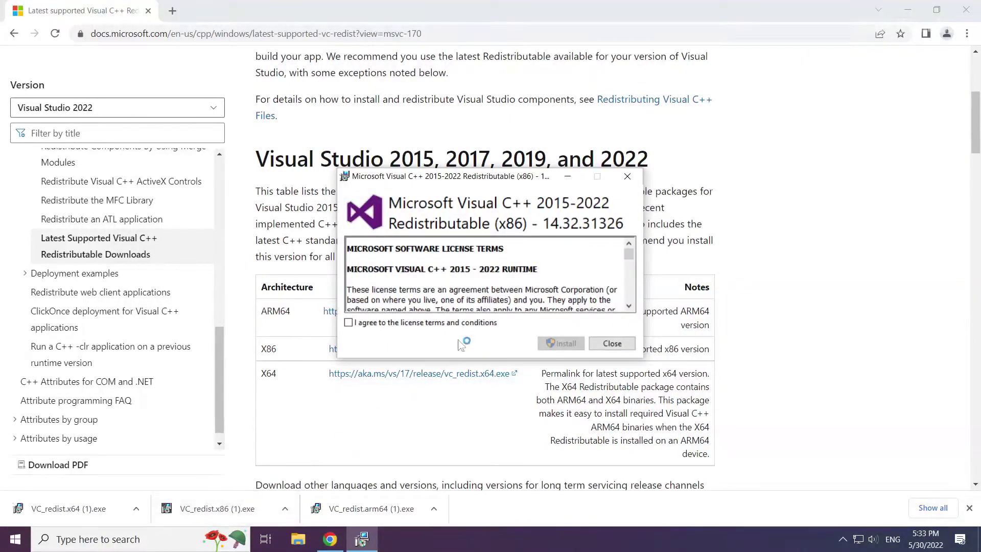
left_click_drag(630, 281, 630, 300)
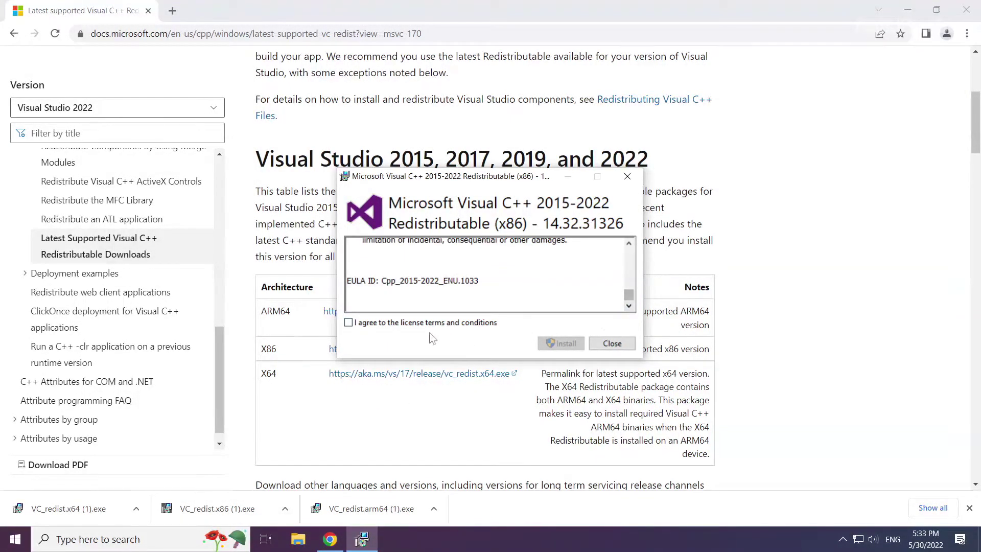
left_click(349, 323)
left_click(562, 343)
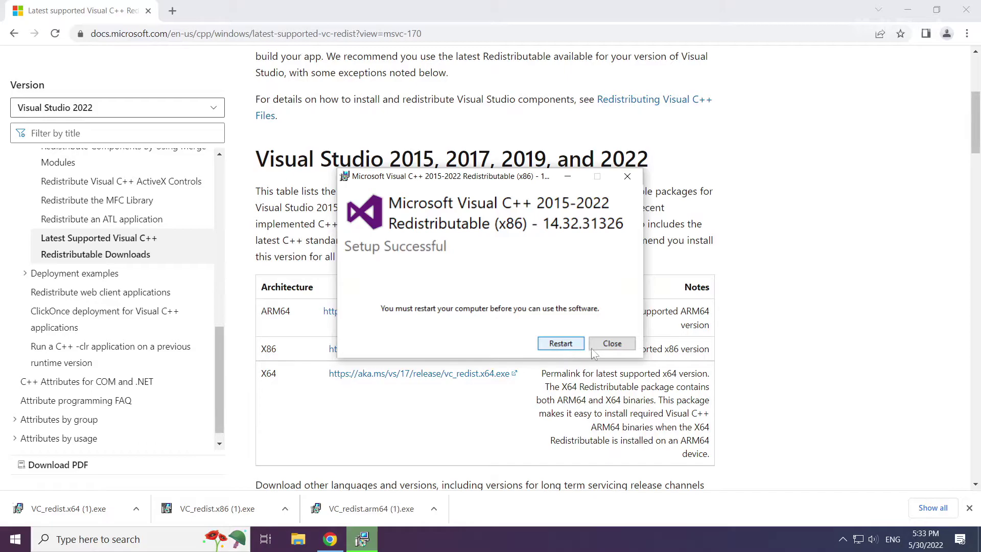
left_click(612, 343)
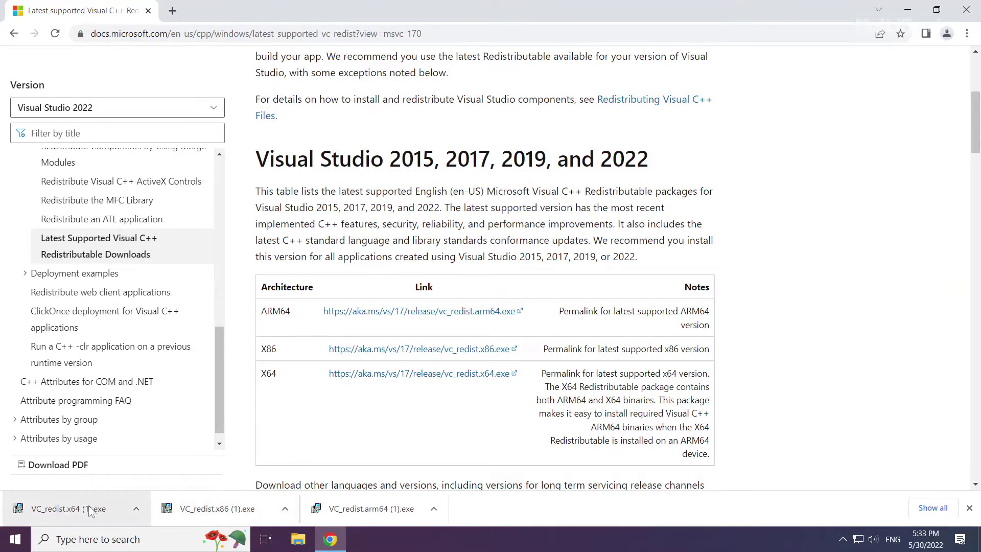
Step: Install the x64 Visual C++ redistributable 14.32.31326 and close its Setup Successful window
left_click(74, 511)
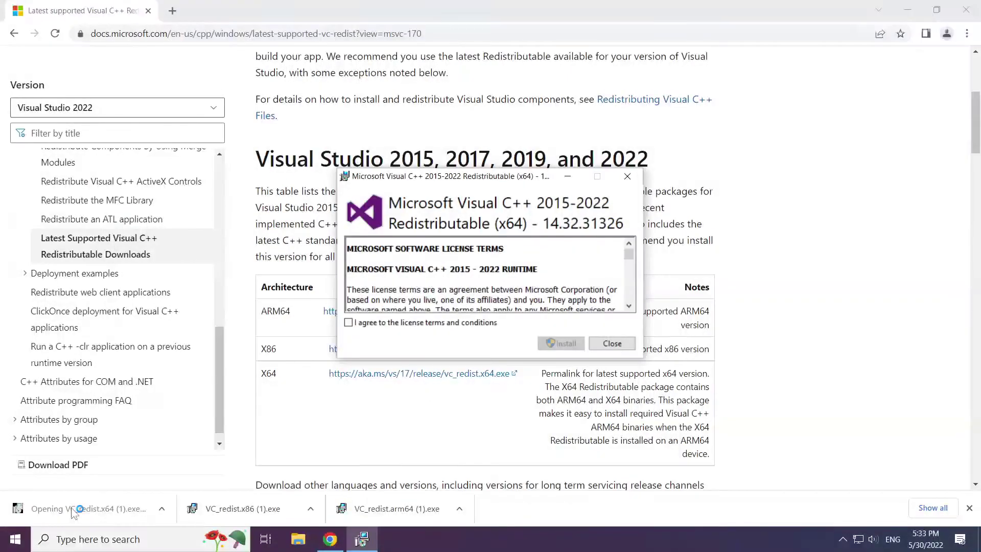
left_click_drag(629, 254, 629, 297)
left_click(348, 323)
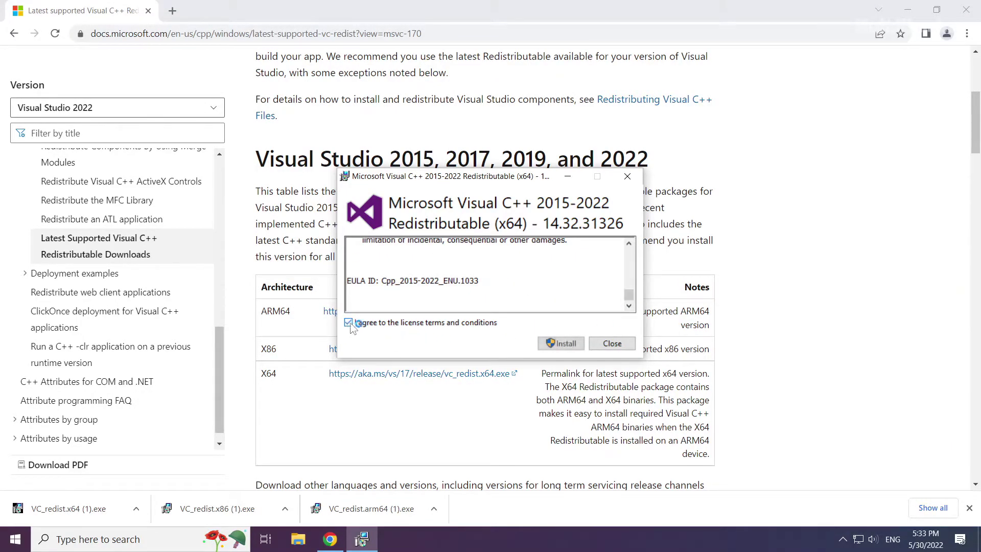
left_click(565, 345)
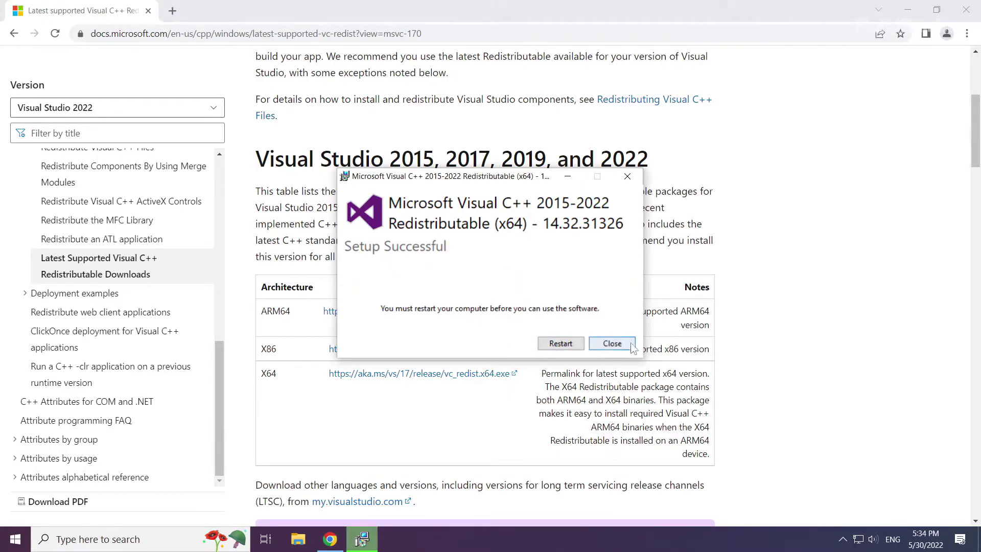
left_click(612, 344)
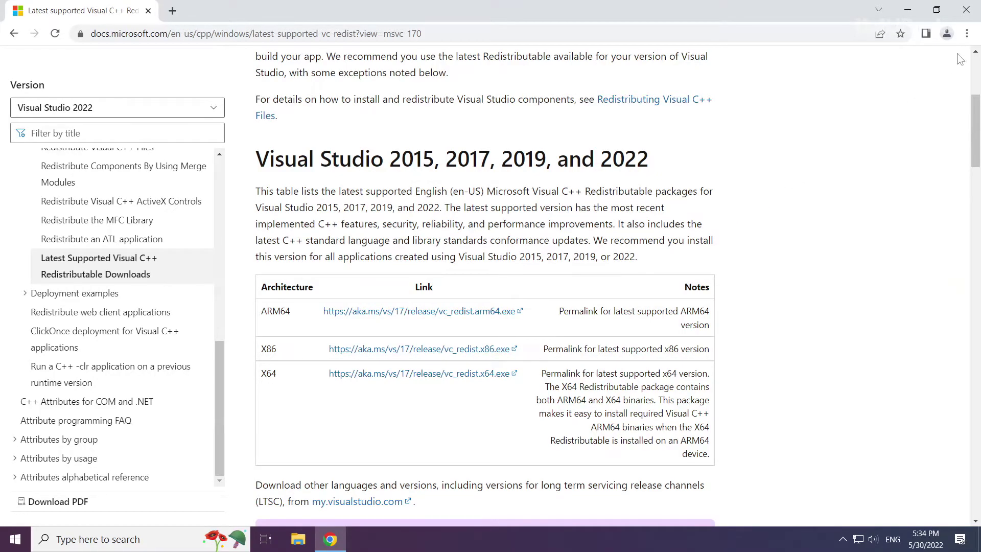
Step: Close the Chrome window and launch Task Manager from the Start button's Win+X menu
left_click(966, 12)
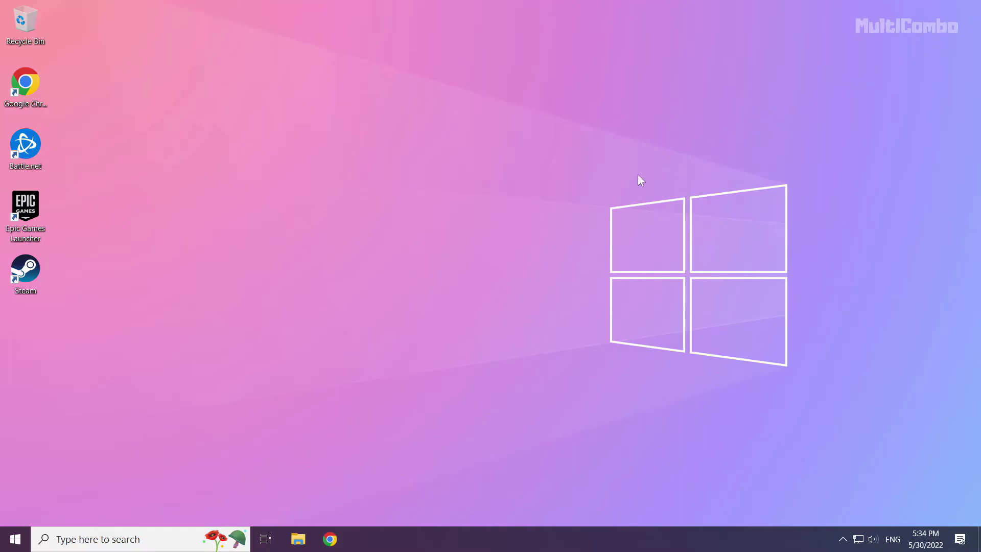
right_click(17, 546)
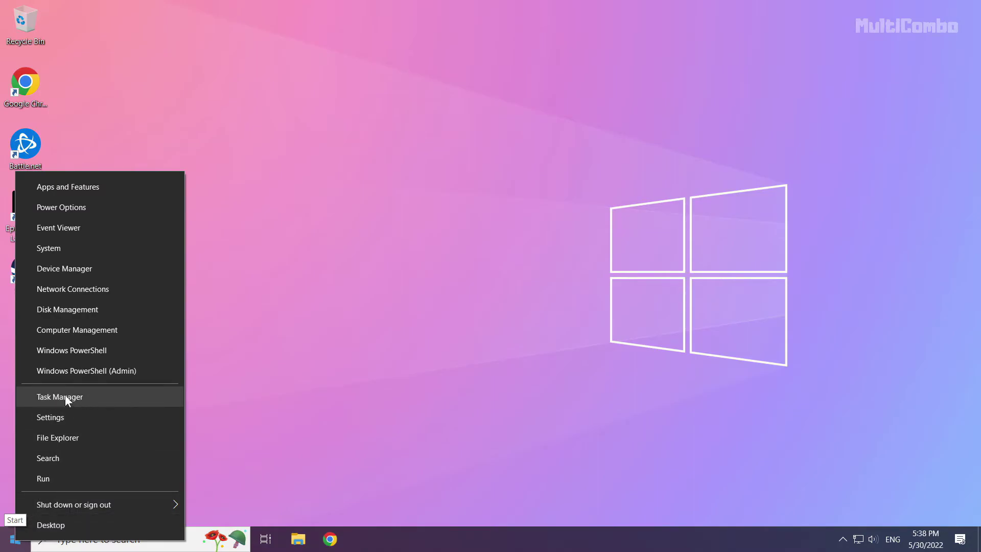
left_click(89, 399)
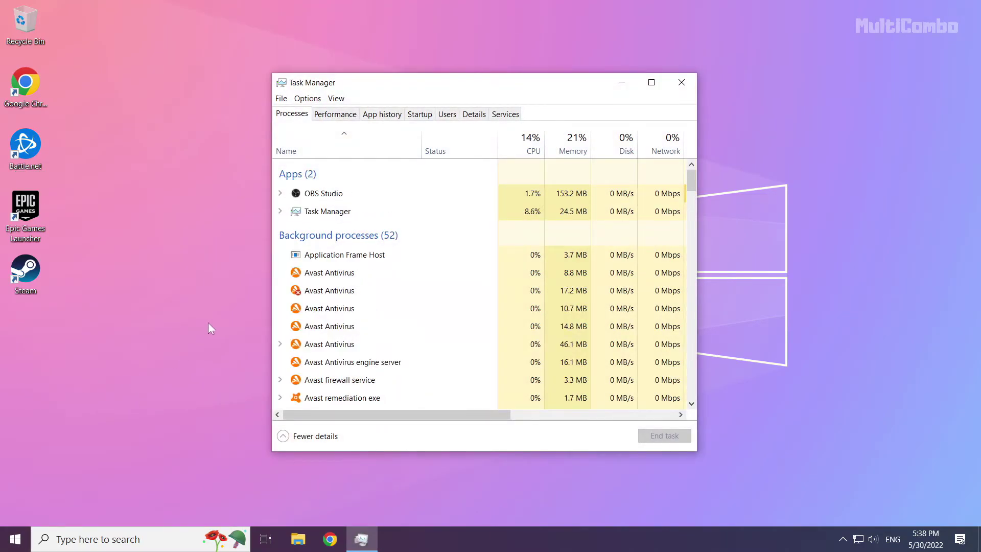
Step: Disable Microsoft Edge and Java Update Scheduler in the Startup list
left_click(424, 119)
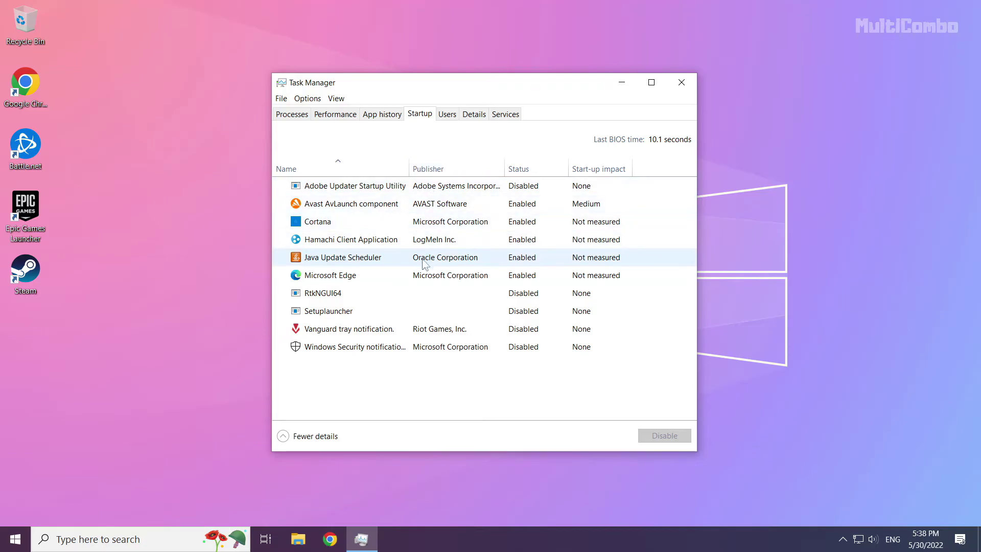
left_click(372, 275)
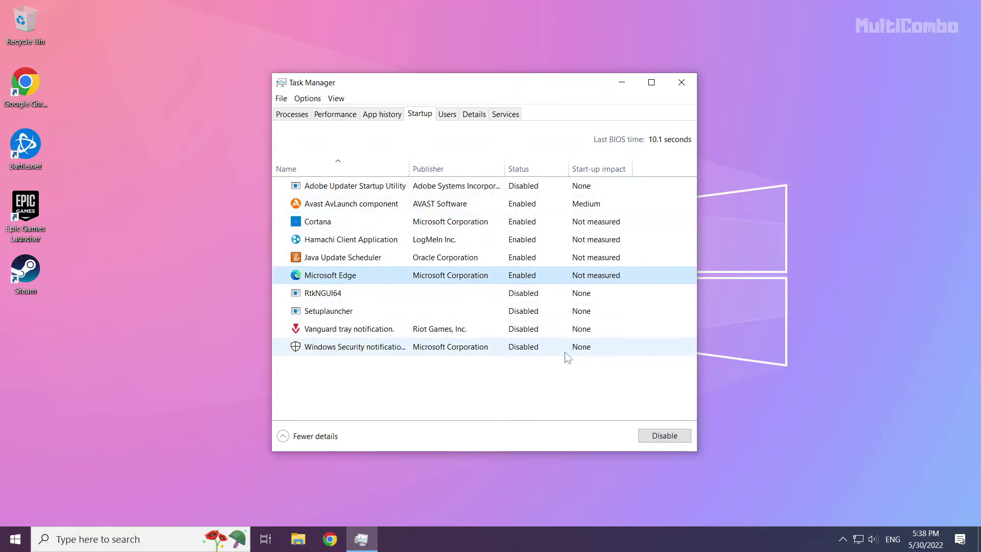
left_click(654, 439)
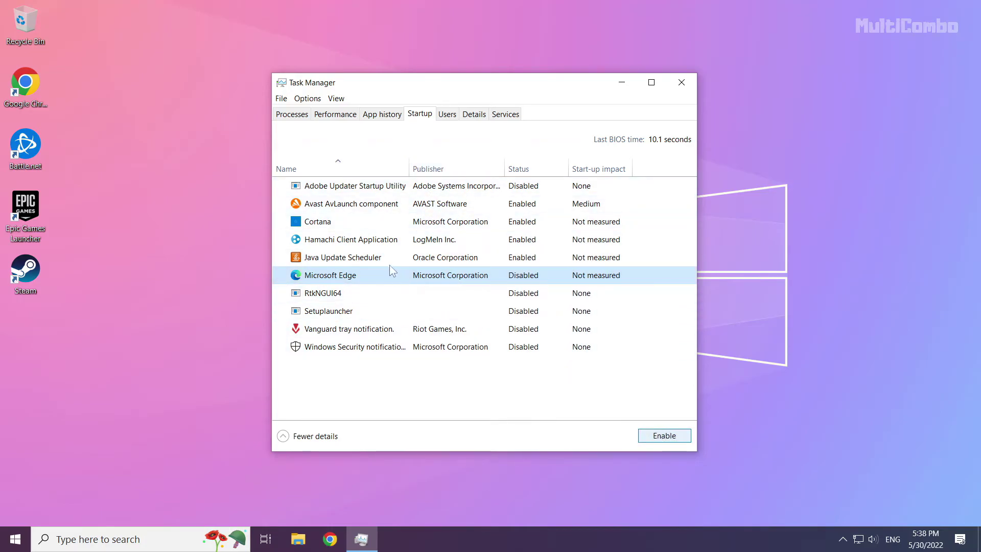
left_click(389, 263)
left_click(664, 435)
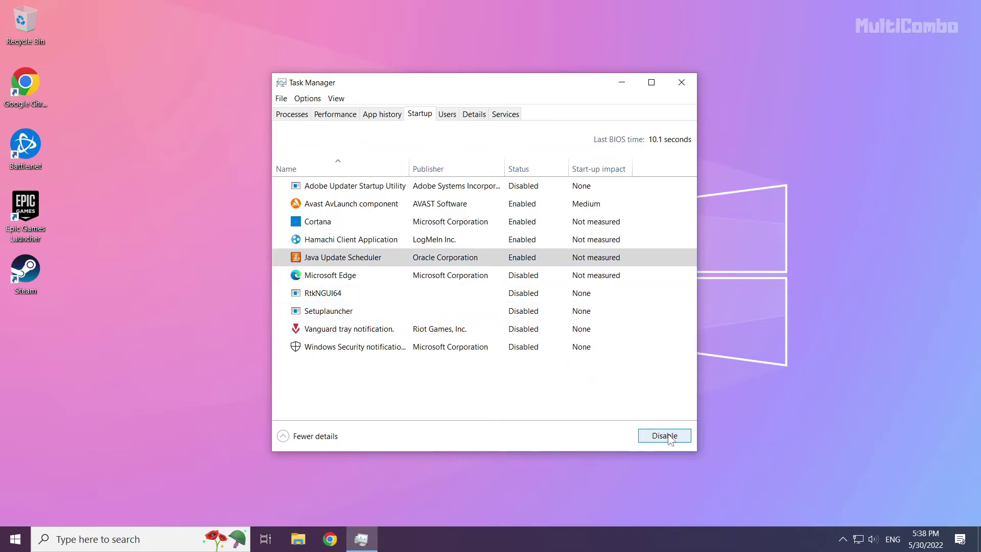
Step: Disable Hamachi Client Application and Cortana at startup, then close Task Manager
left_click(357, 240)
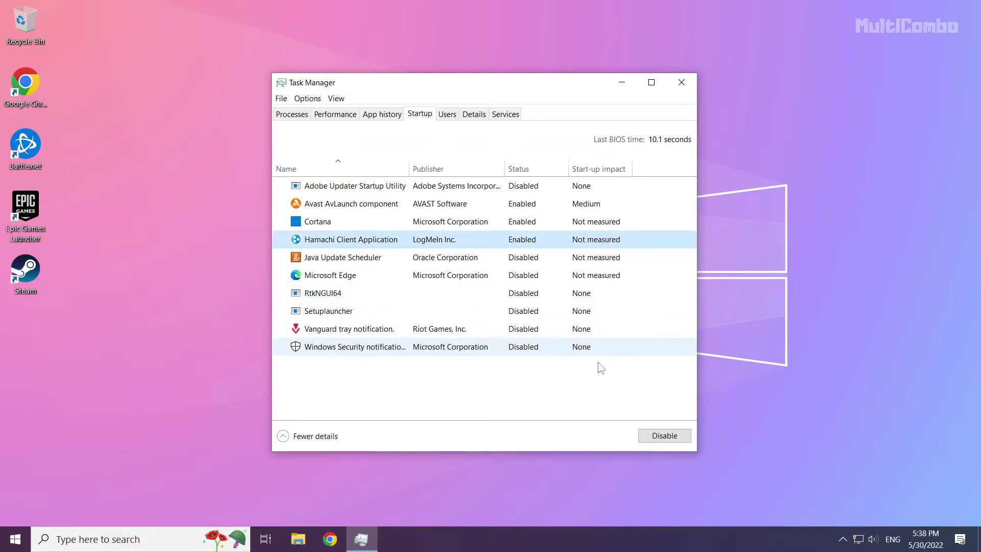
left_click(664, 436)
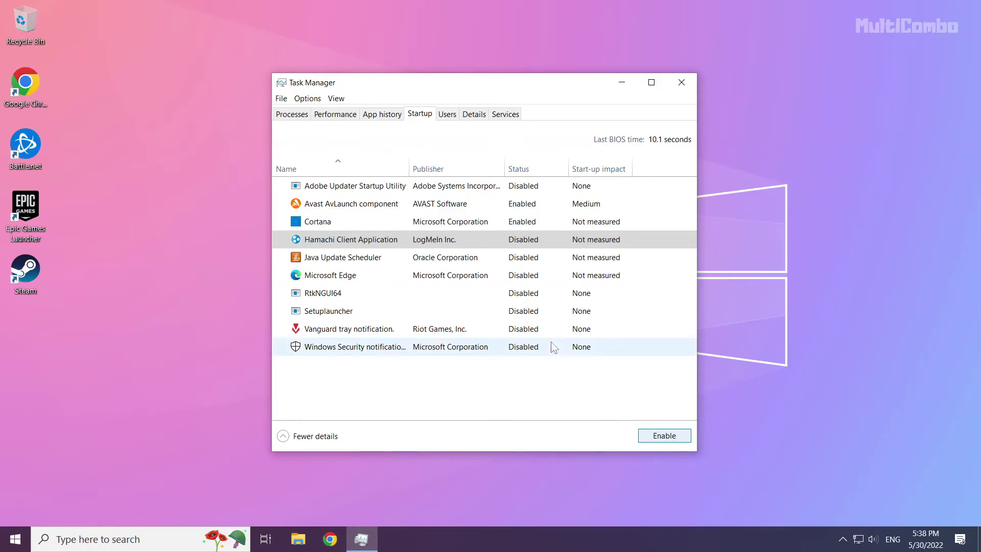
left_click(472, 225)
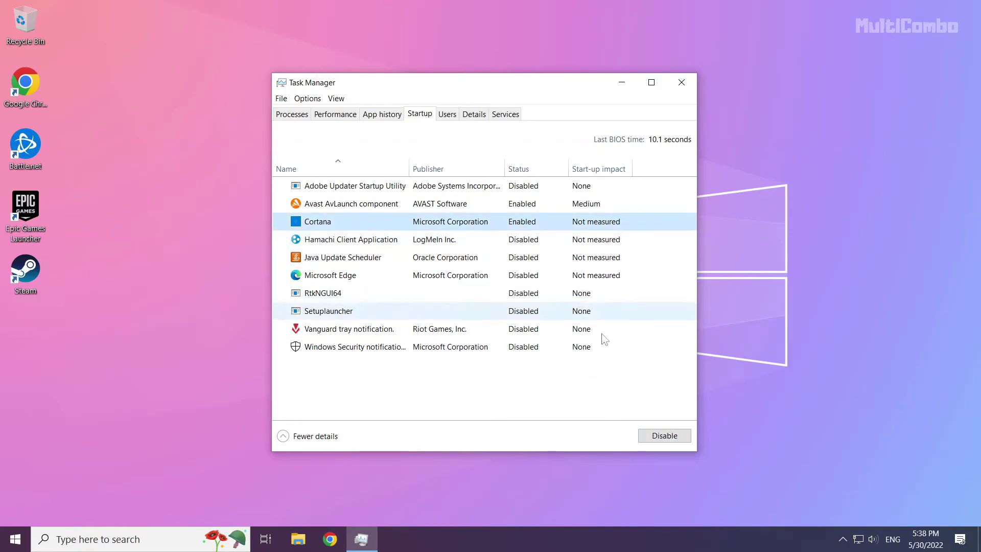
left_click(666, 437)
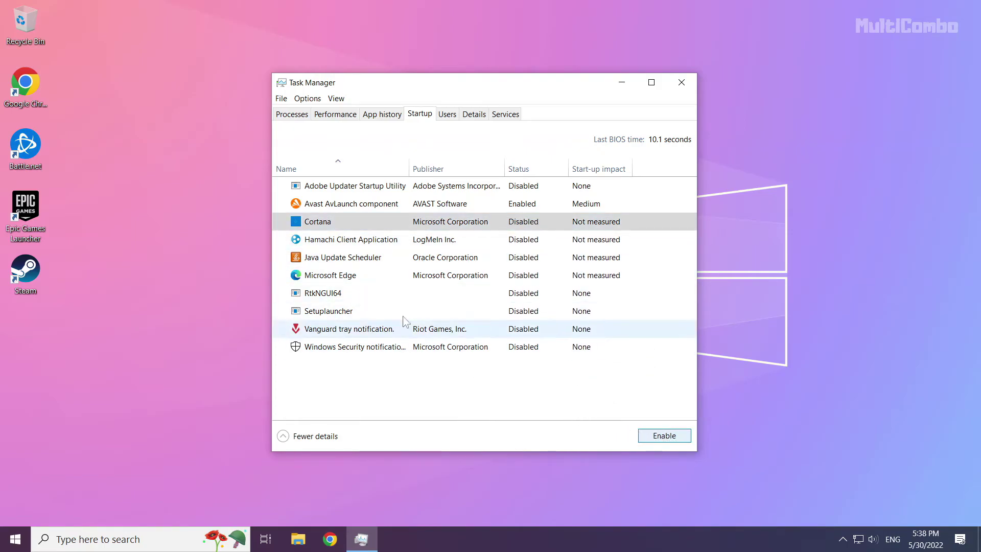
left_click(683, 84)
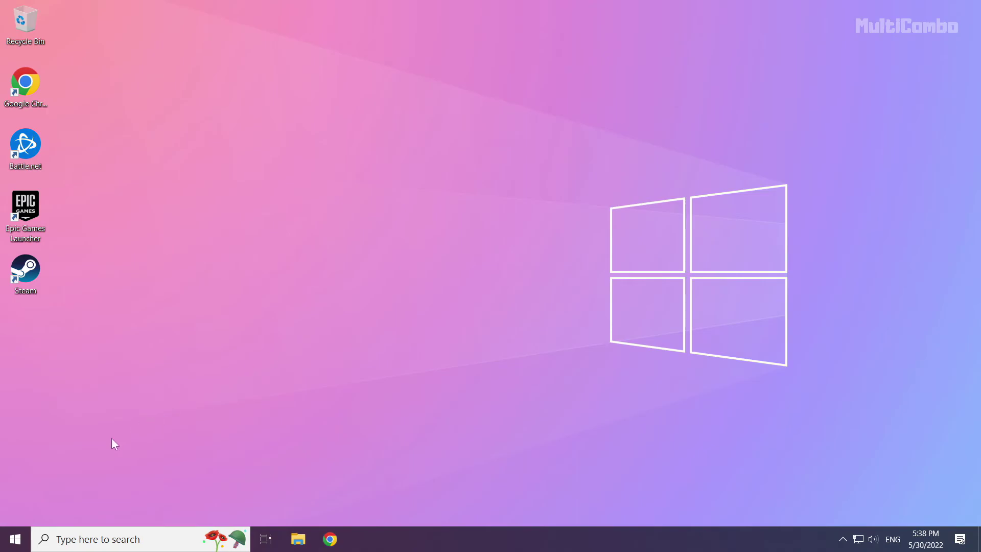
Step: Show the Start menu's power options: Sleep, Shut down and Restart
left_click(15, 541)
left_click(16, 511)
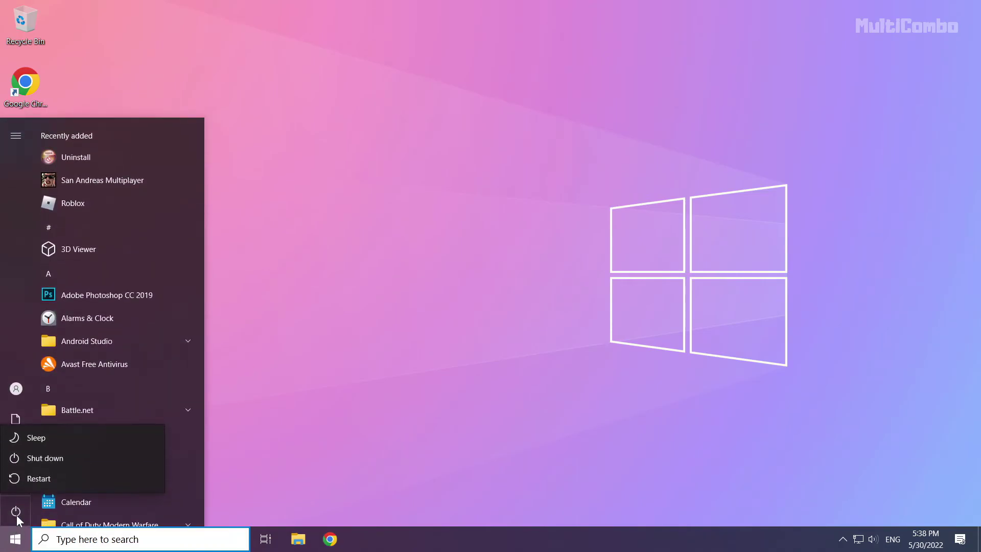